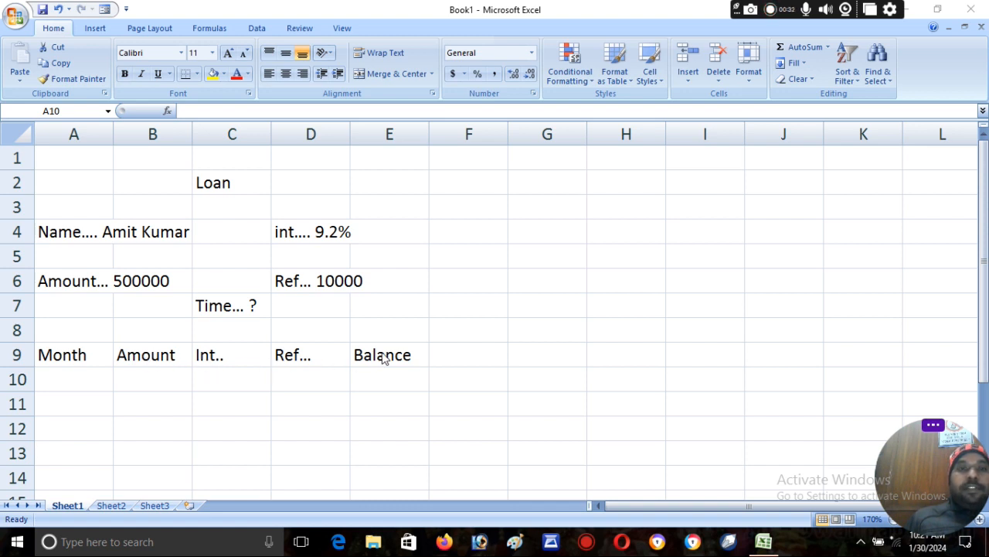
# - Enter 1 as the first month in A10 and 500000 as its amount in B10
pyautogui.click(79, 375)
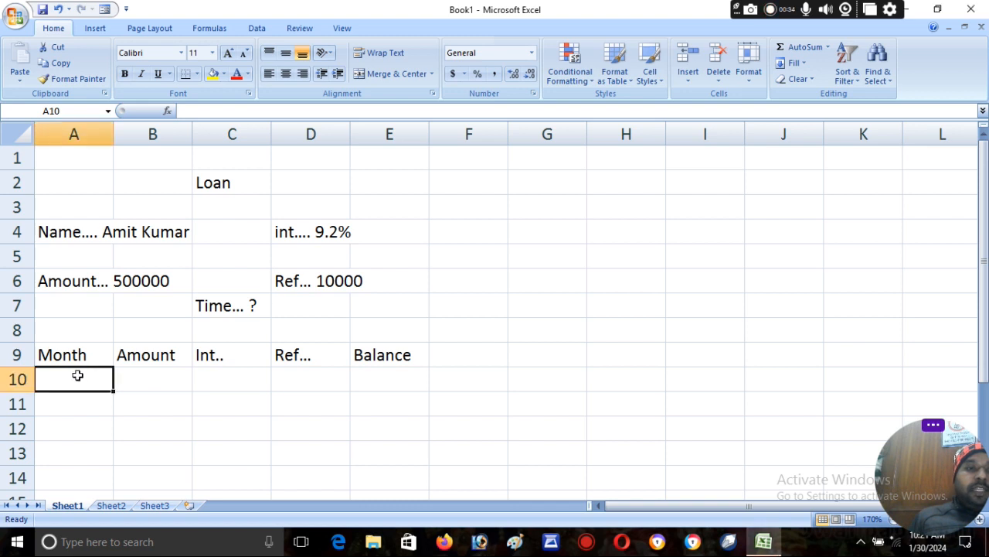
pyautogui.write('1')
pyautogui.press('Tab')
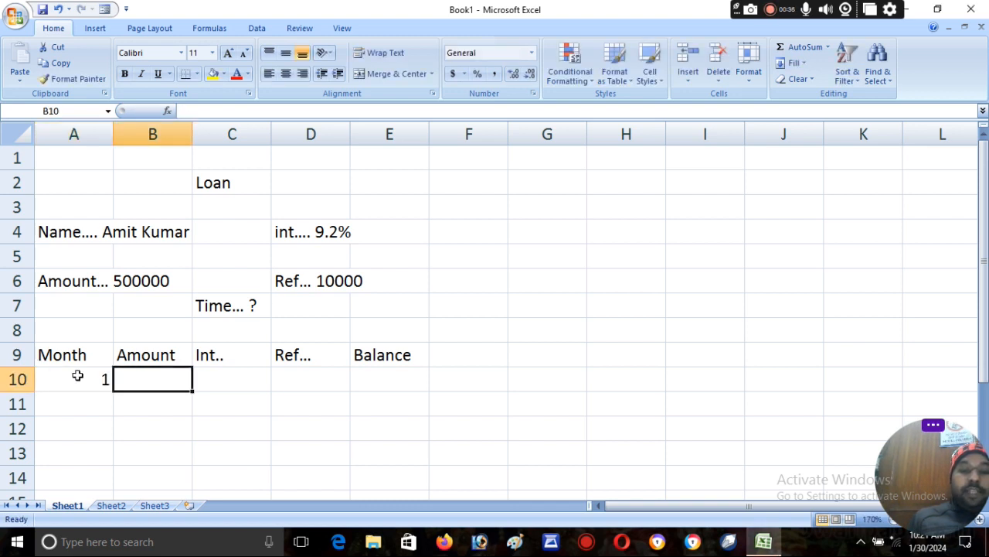
pyautogui.write('500000')
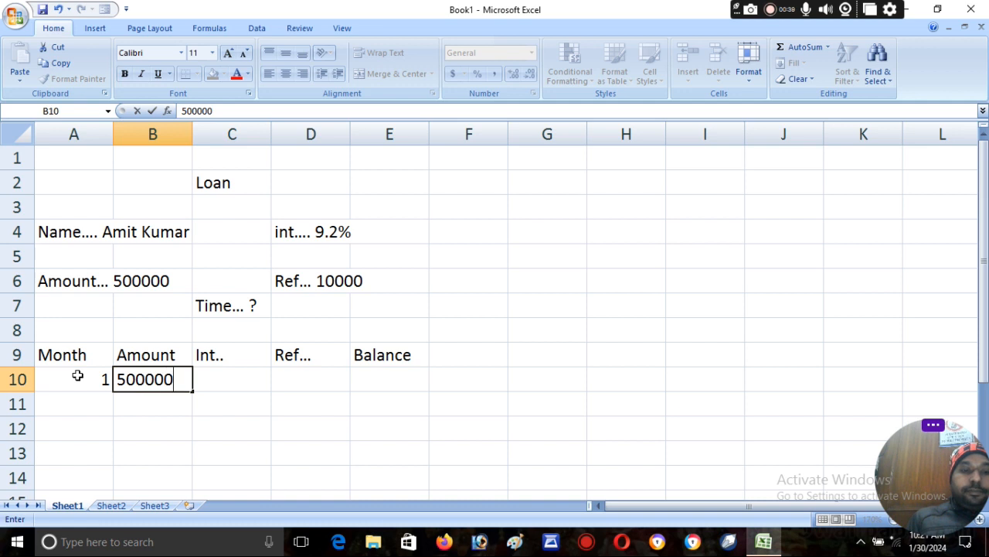
pyautogui.press('Tab')
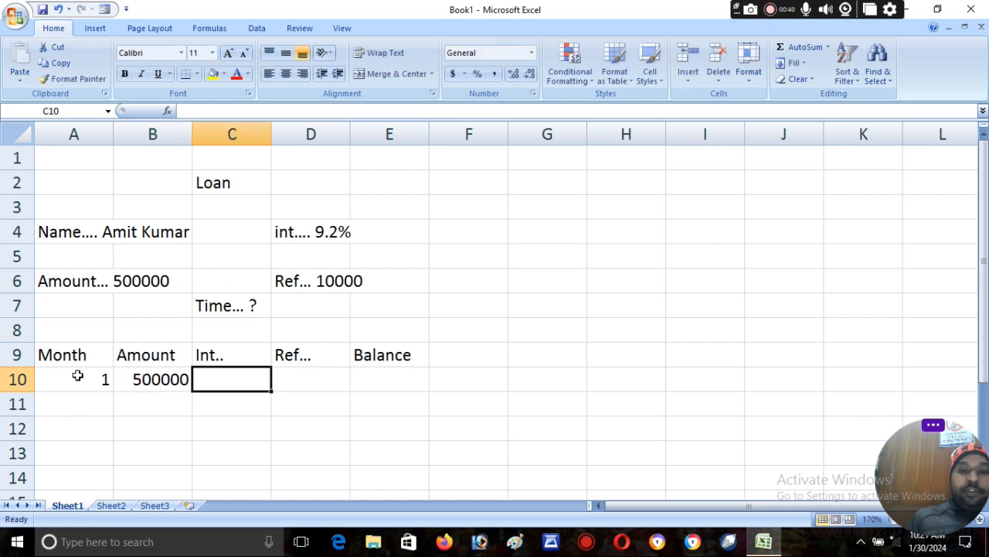
# - Calculate the first month's interest in C10 with the formula =B10*9.2/1200
pyautogui.write('=')
pyautogui.click(127, 378)
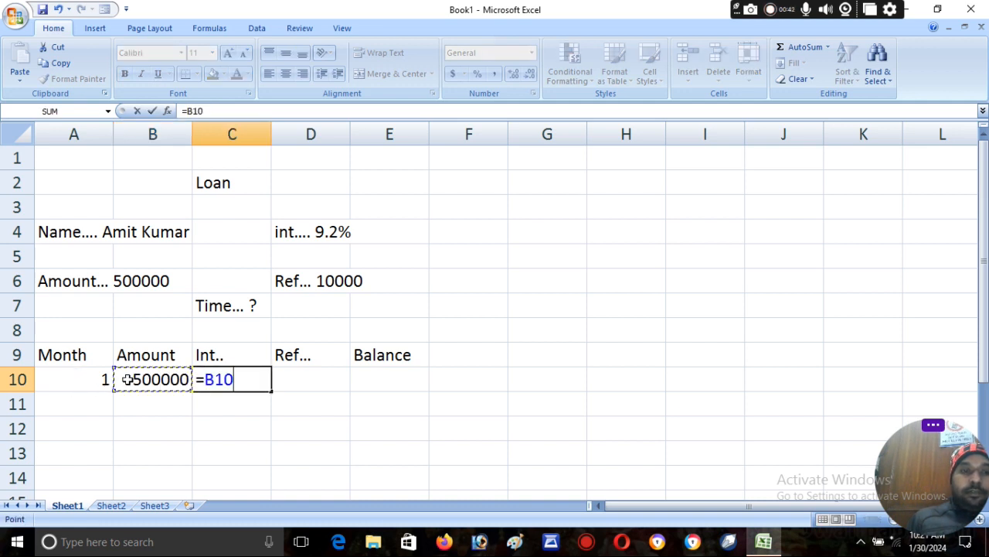
pyautogui.write('*')
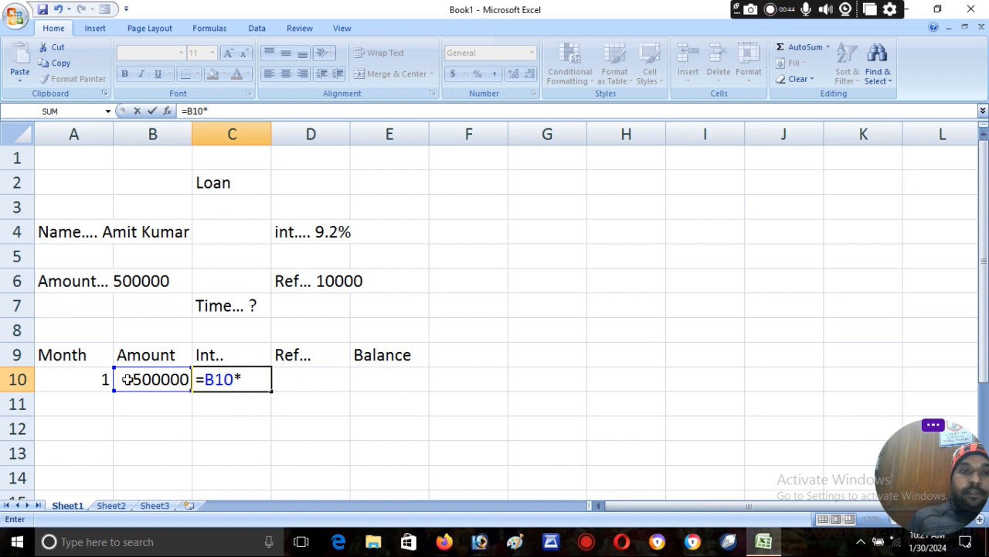
pyautogui.write('9')
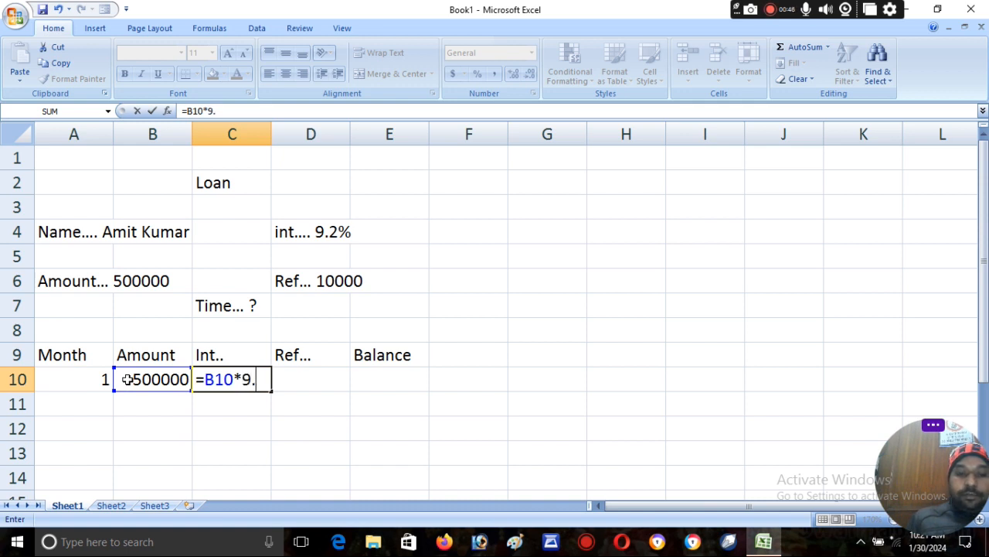
pyautogui.write('.2/1200')
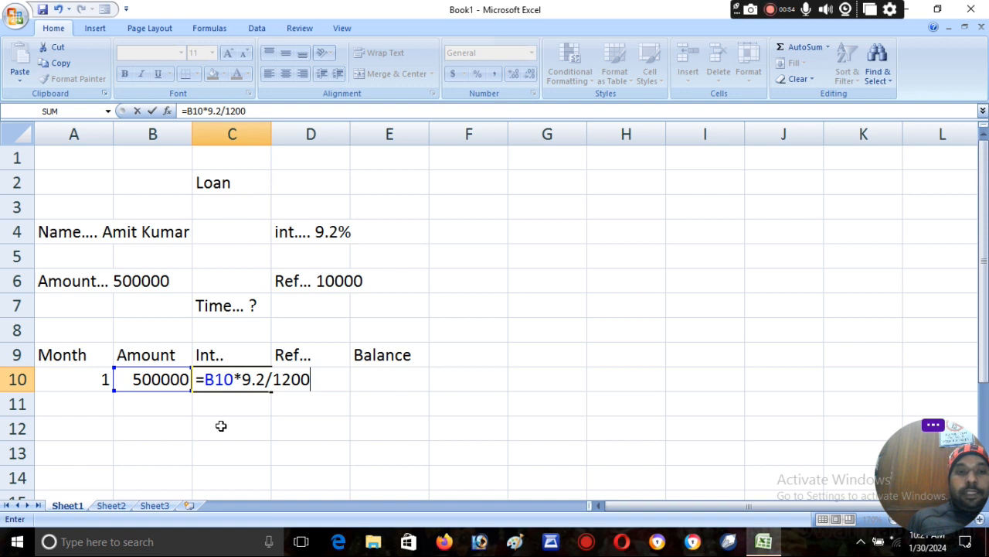
pyautogui.press('Return')
# - Enter 10000 as the first month's refund in D10
pyautogui.click(286, 379)
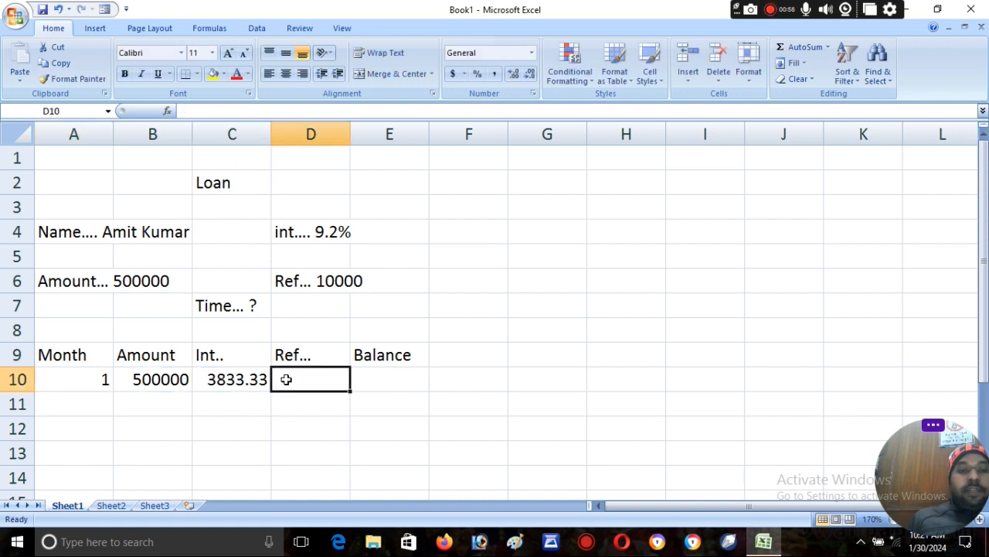
pyautogui.write('10000')
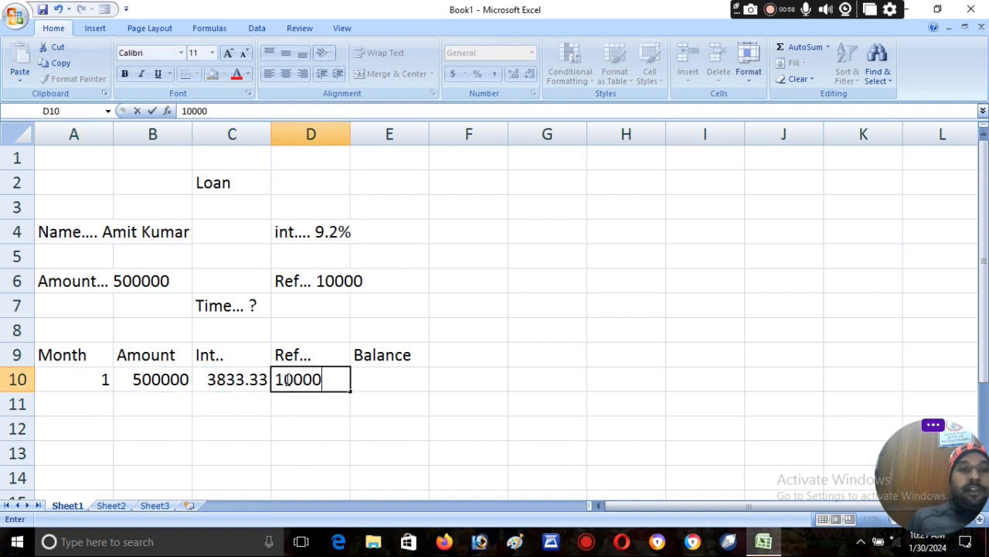
pyautogui.press('Tab')
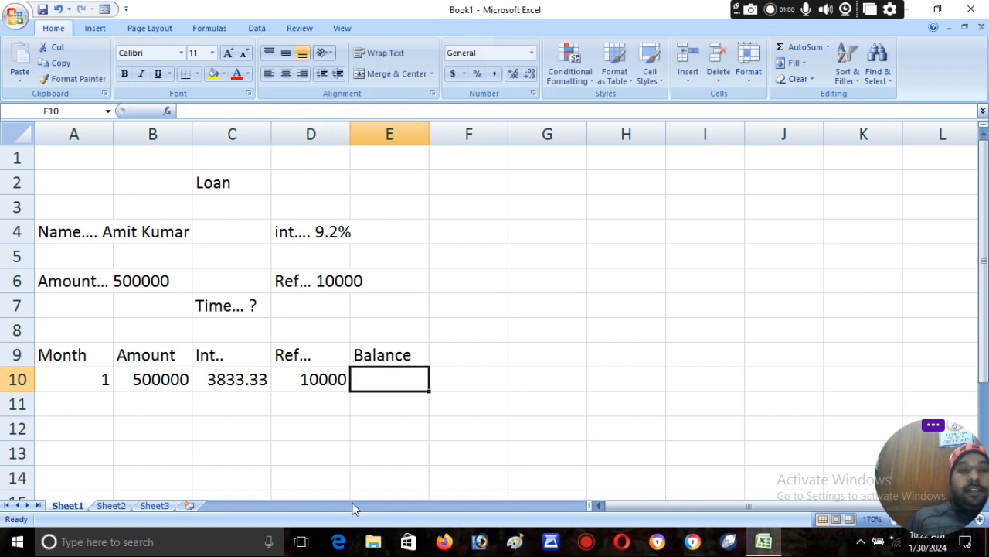
# - Calculate the first month's balance in E10 with the formula =B10+C10-D10
pyautogui.write('=')
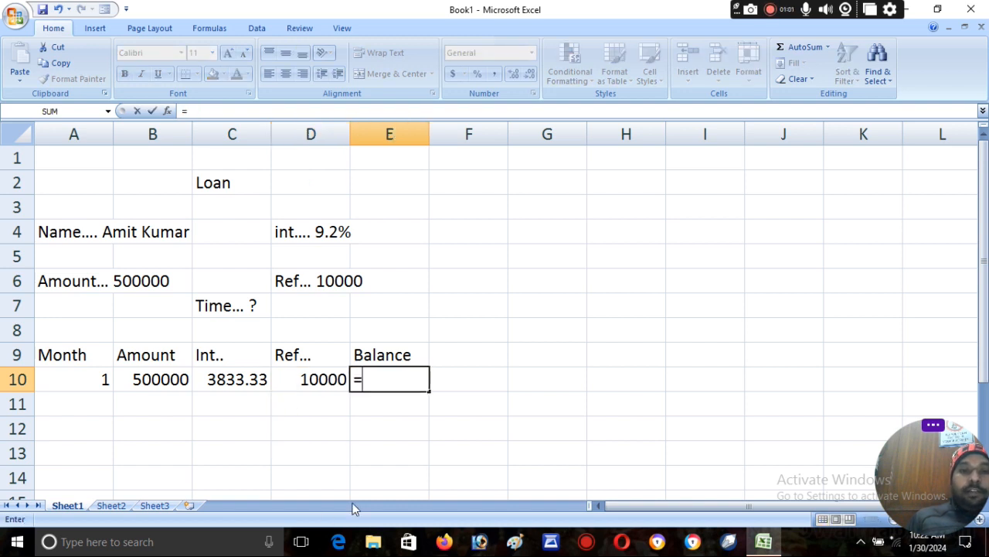
pyautogui.click(169, 379)
pyautogui.write('+')
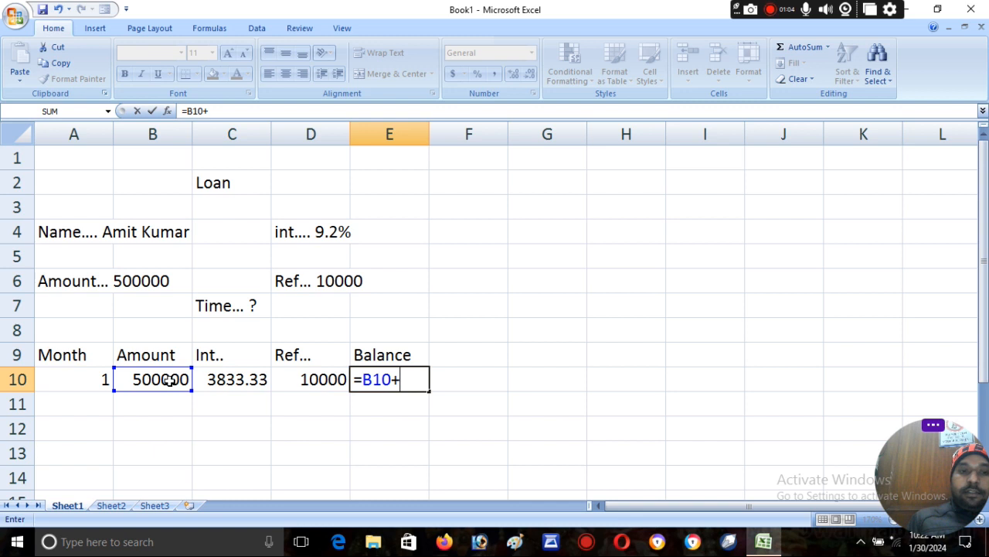
pyautogui.click(222, 374)
pyautogui.write('-')
pyautogui.click(300, 382)
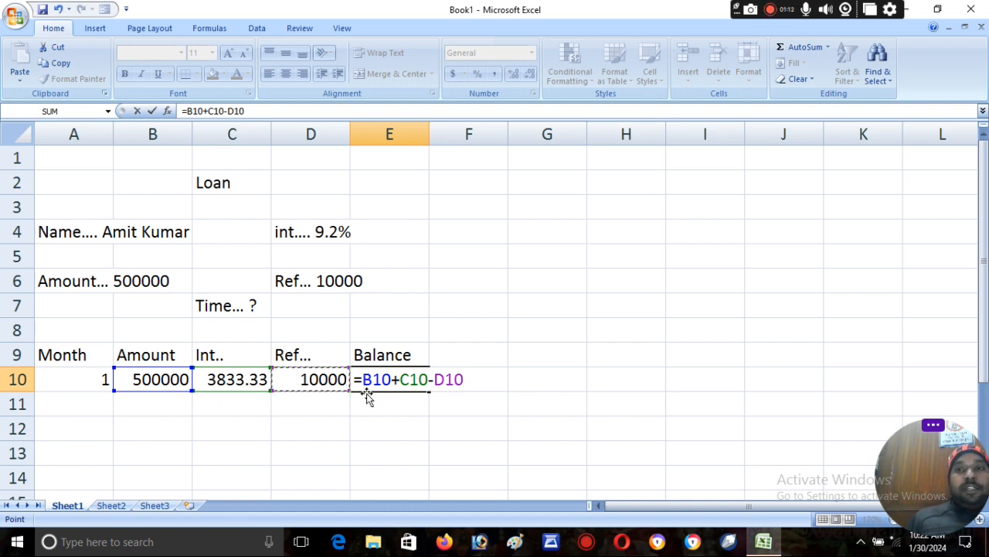
pyautogui.press('Return')
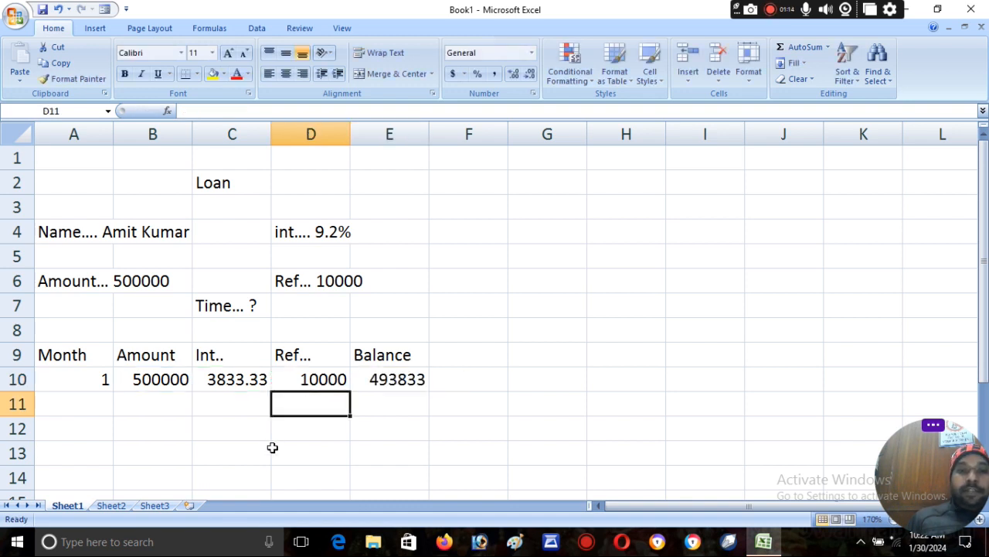
# - Enter the formula =A10+1 in A11 to number the second month
pyautogui.press('Left')
pyautogui.press('Left')
pyautogui.press('Left')
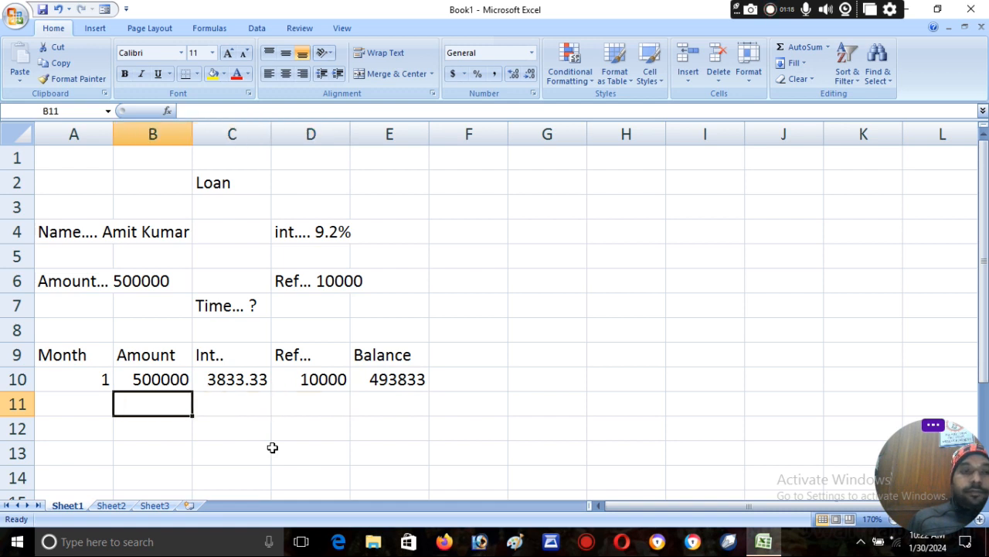
pyautogui.write('=')
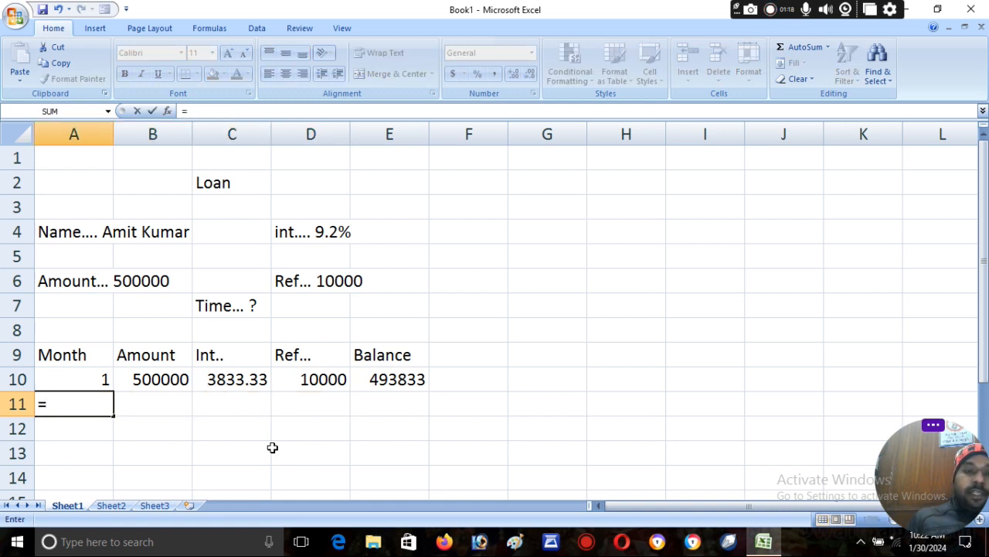
pyautogui.click(101, 379)
pyautogui.write('+')
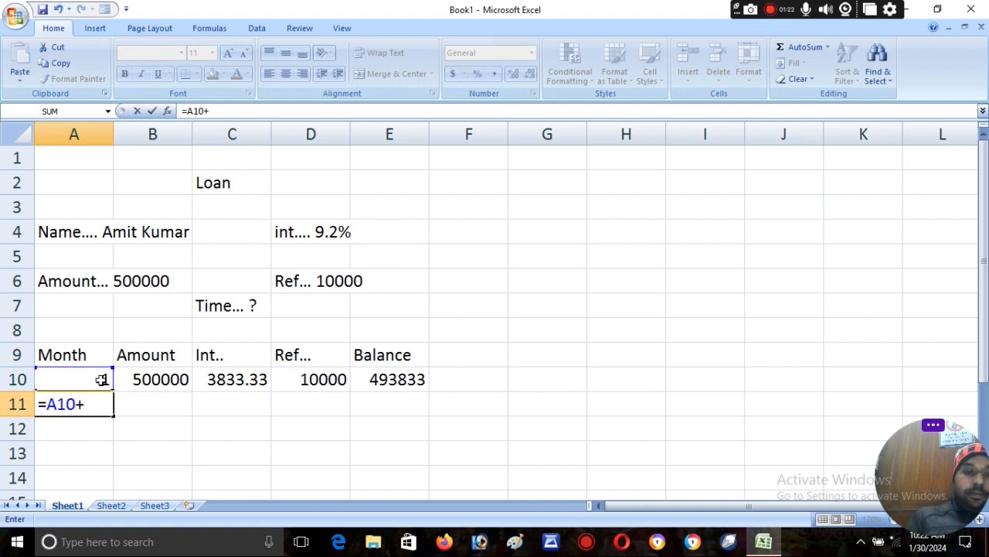
pyautogui.press('Return')
pyautogui.press('Up')
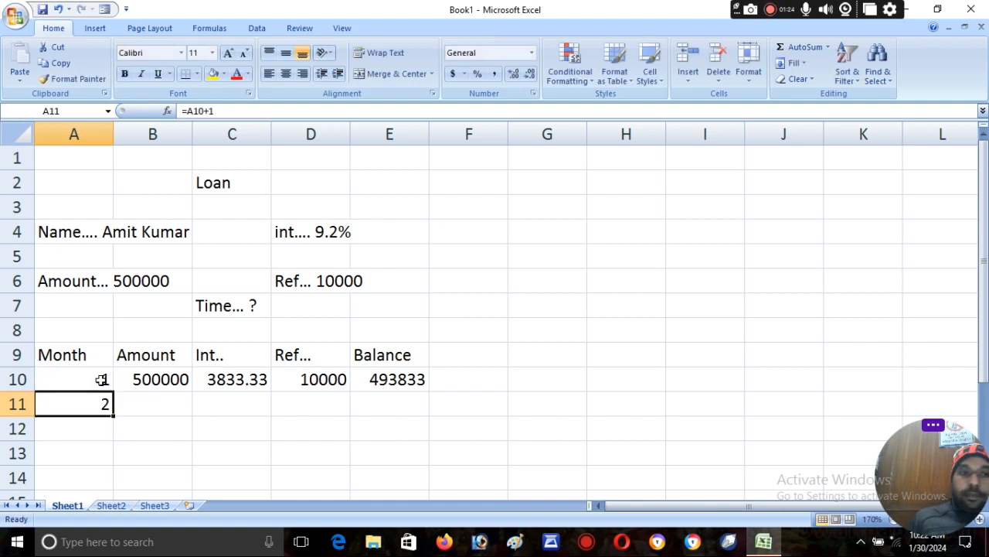
# - Carry the first month's balance into the second month's amount in B11 with the formula =E10
pyautogui.press('Right')
pyautogui.write('=')
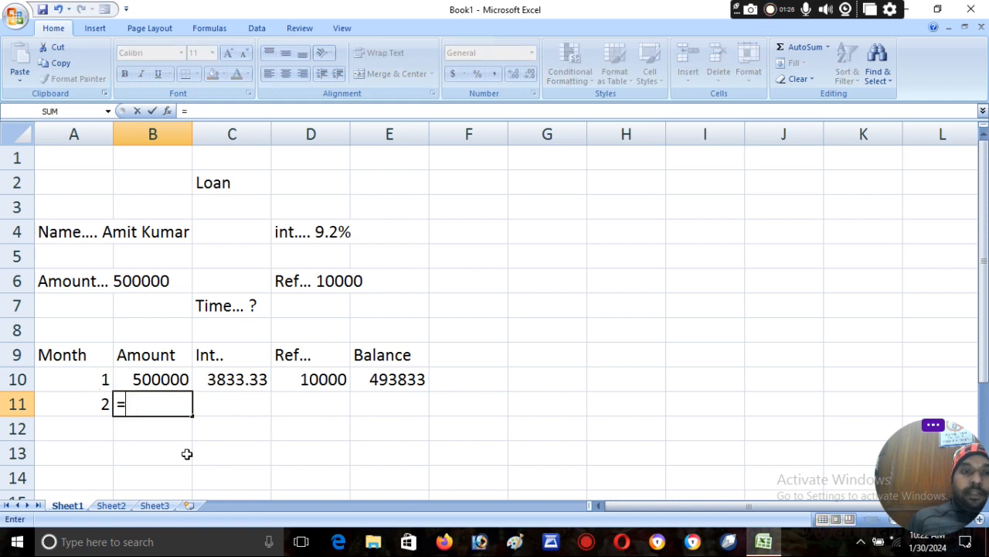
pyautogui.click(375, 379)
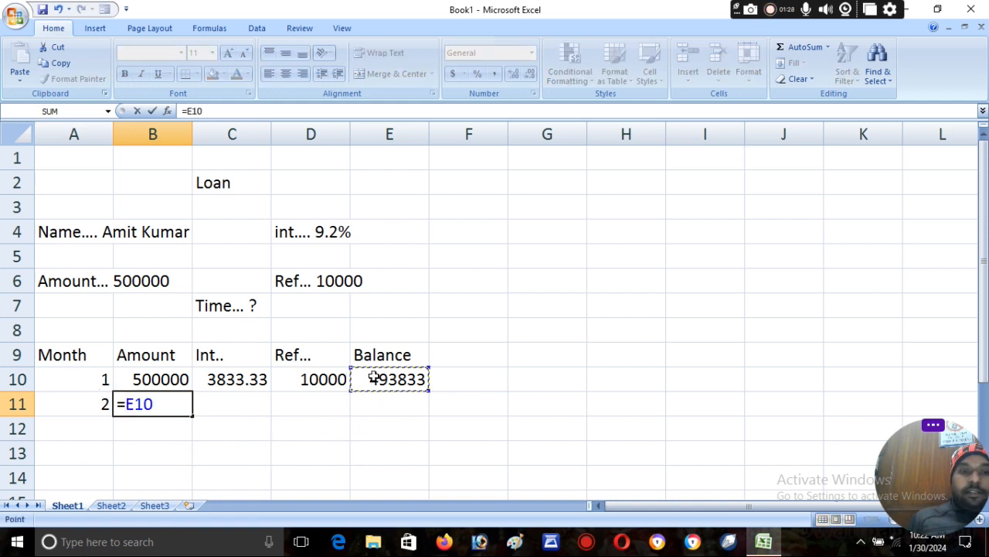
pyautogui.press('Return')
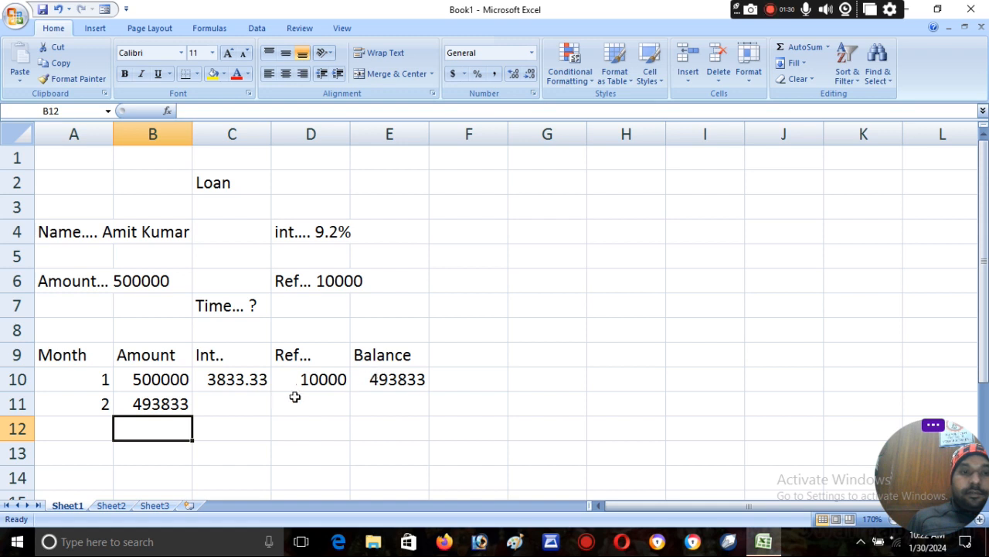
# - Calculate the second month's interest in C11 with the formula =B11*9.2/1200
pyautogui.click(262, 400)
pyautogui.write('=')
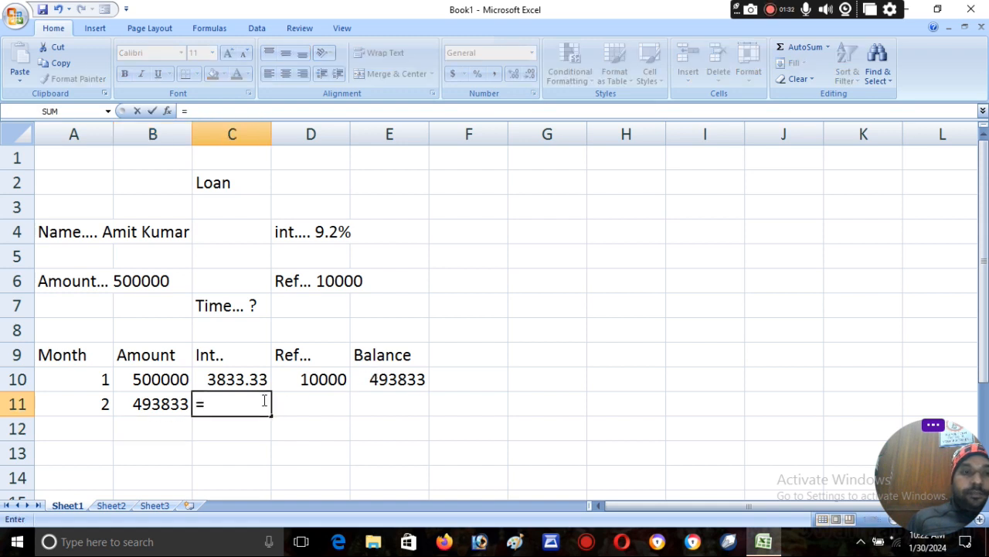
pyautogui.click(163, 400)
pyautogui.write('*')
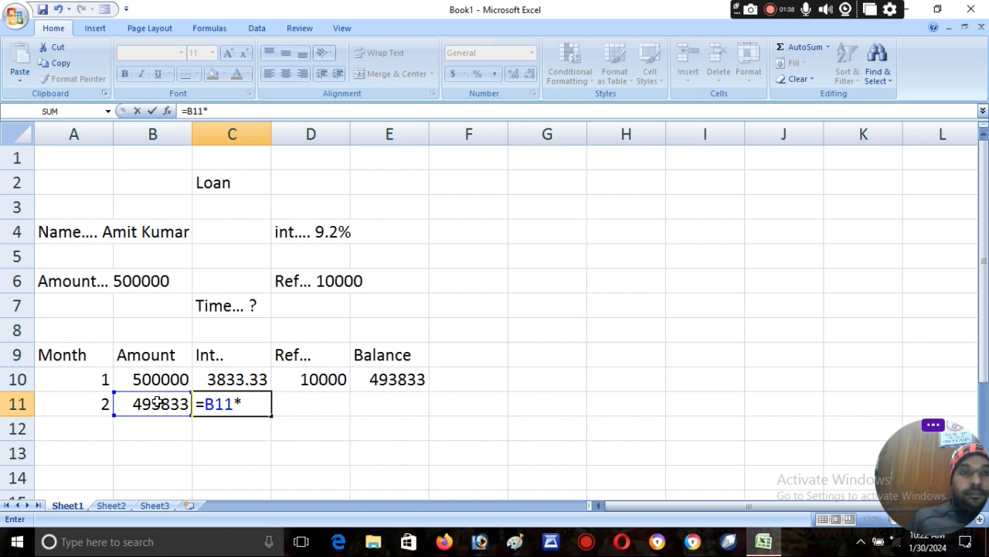
pyautogui.write('9')
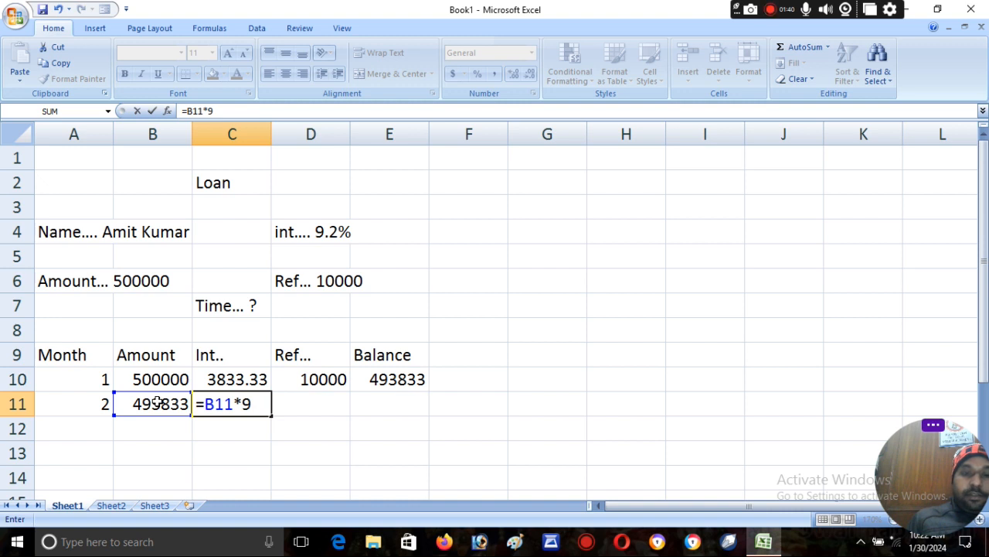
pyautogui.write('.2/1200')
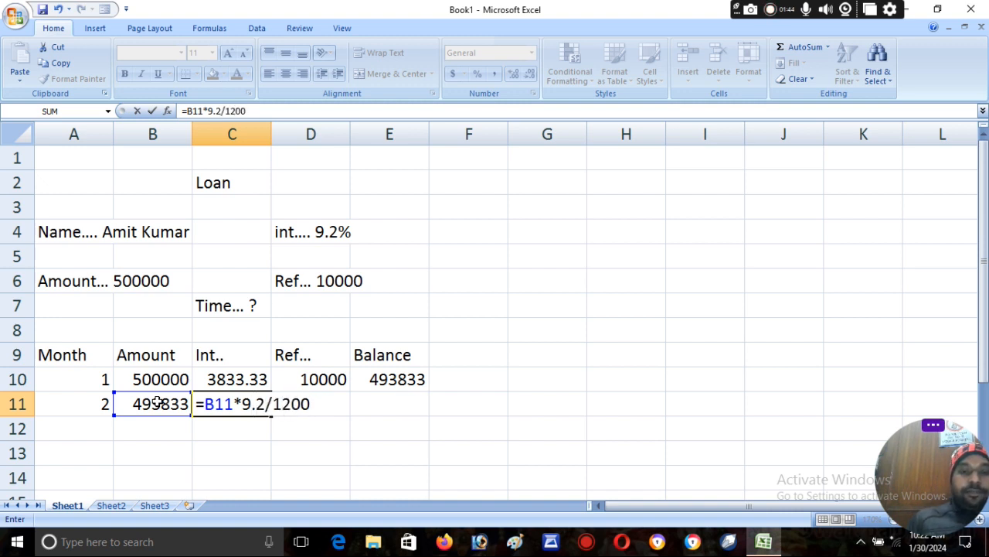
pyautogui.press('Return')
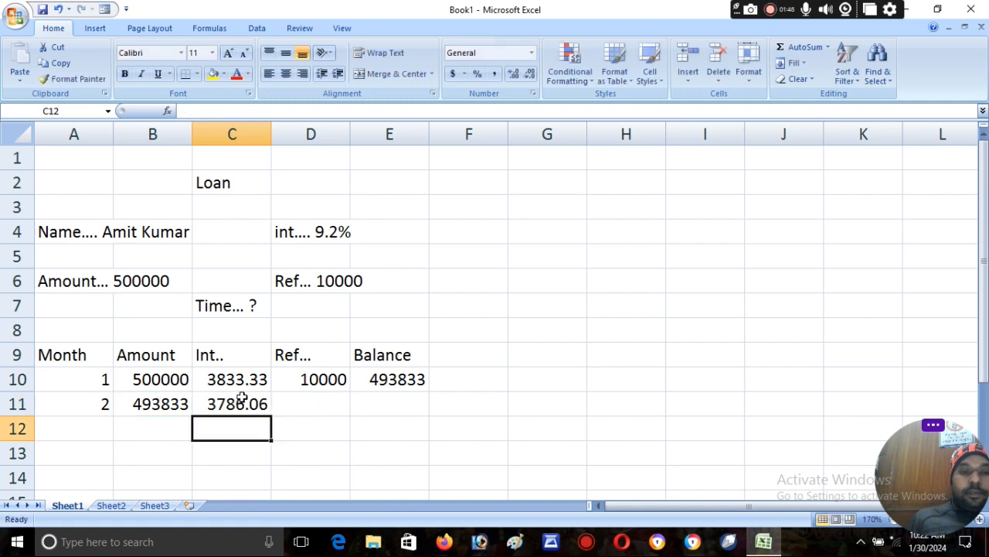
# - Repeat the refund amount for the second month in D11 with the formula =D10
pyautogui.click(306, 396)
pyautogui.write('=')
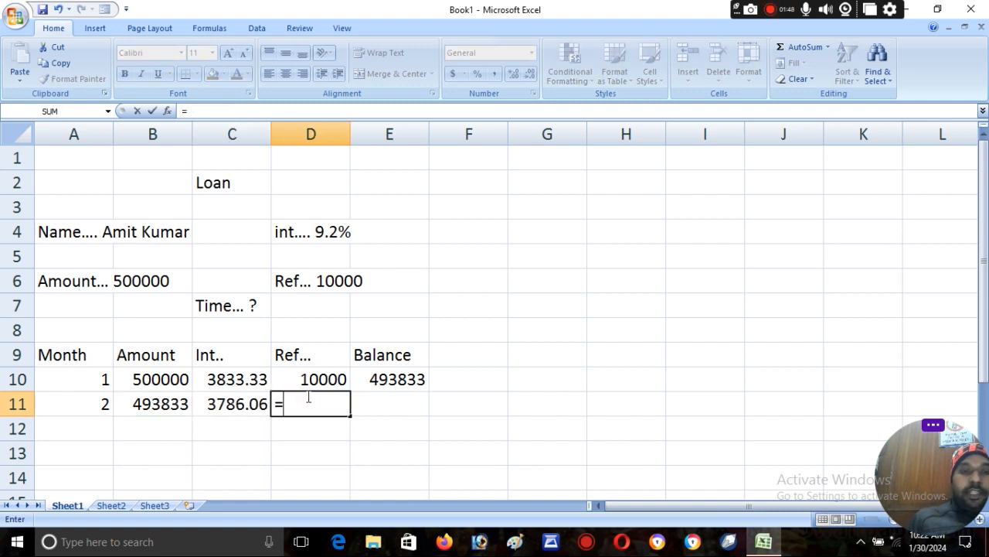
pyautogui.click(317, 380)
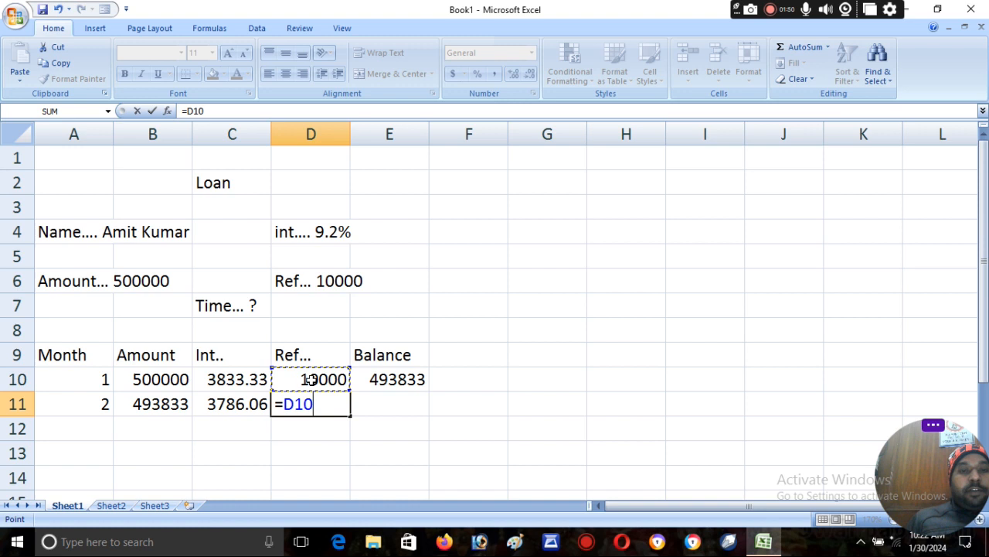
pyautogui.press('Return')
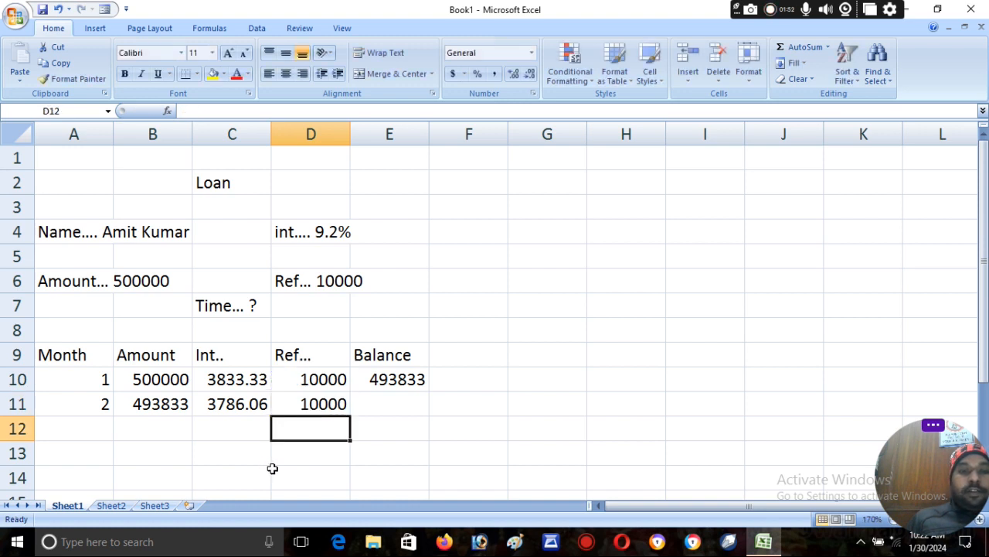
# - Calculate the second month's balance in E11 with the formula =B11+C11-D11
pyautogui.click(397, 400)
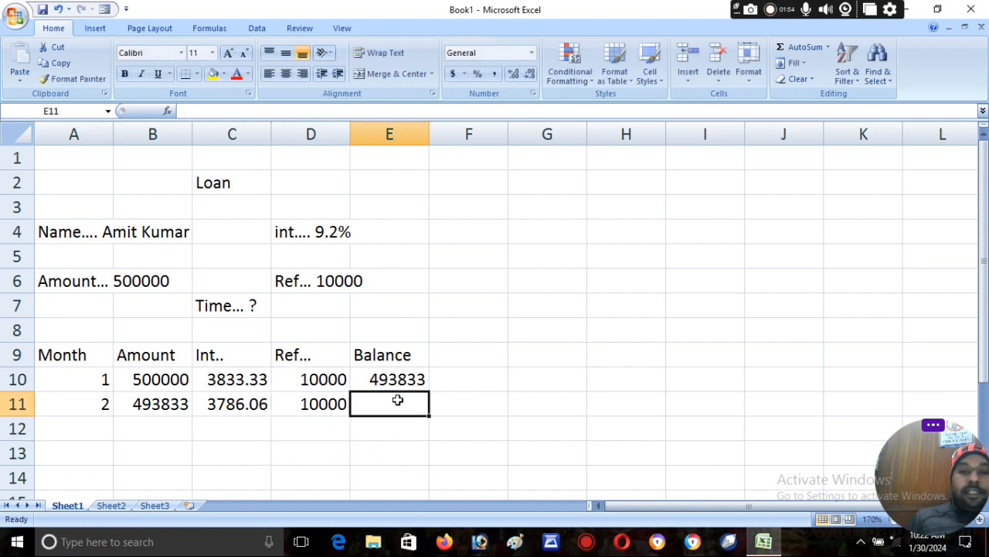
pyautogui.write('=')
pyautogui.click(175, 410)
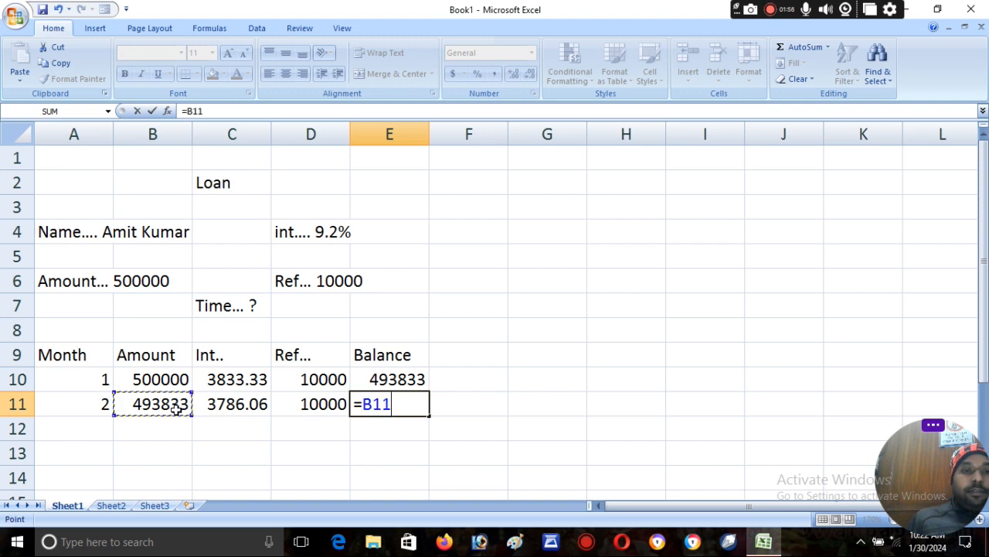
pyautogui.write('+')
pyautogui.click(212, 403)
pyautogui.write('-')
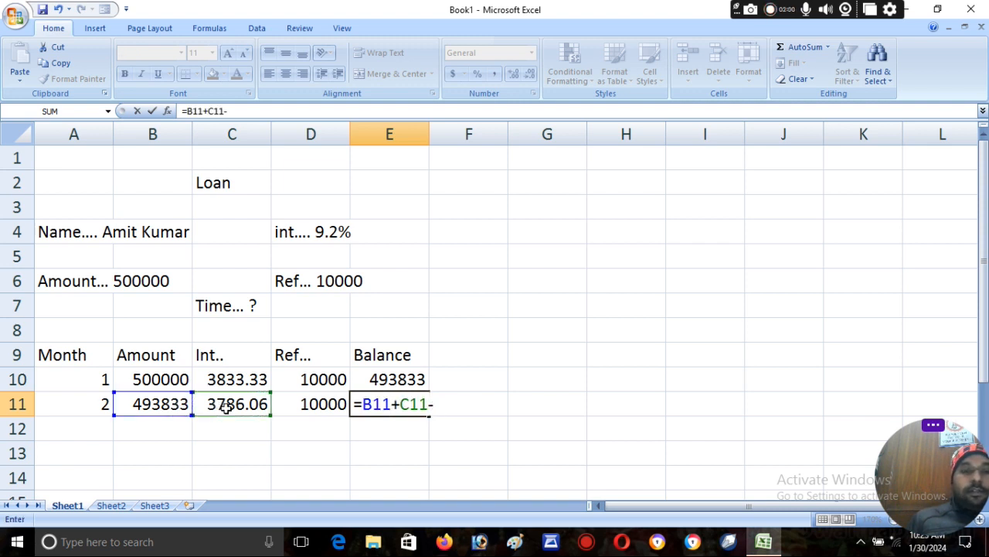
pyautogui.click(301, 404)
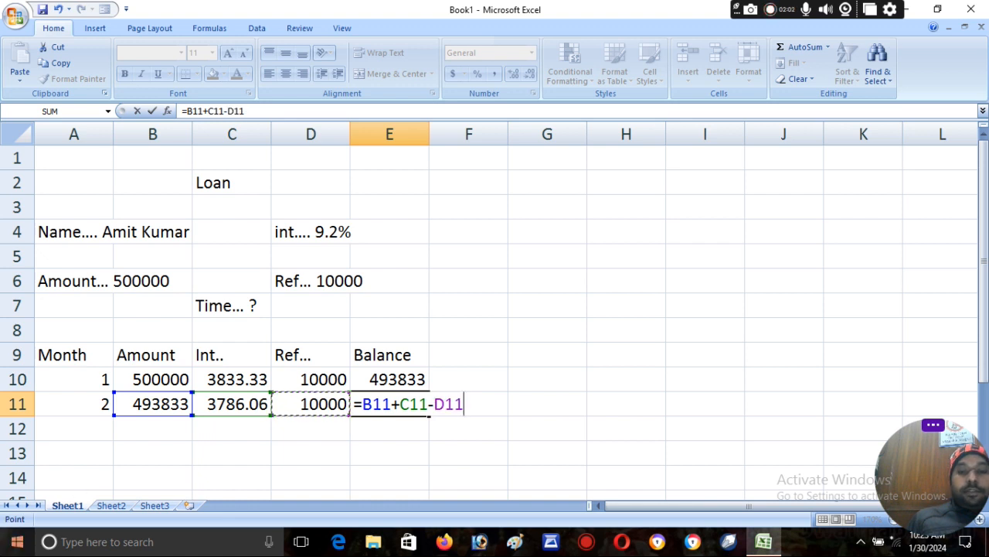
pyautogui.press('Return')
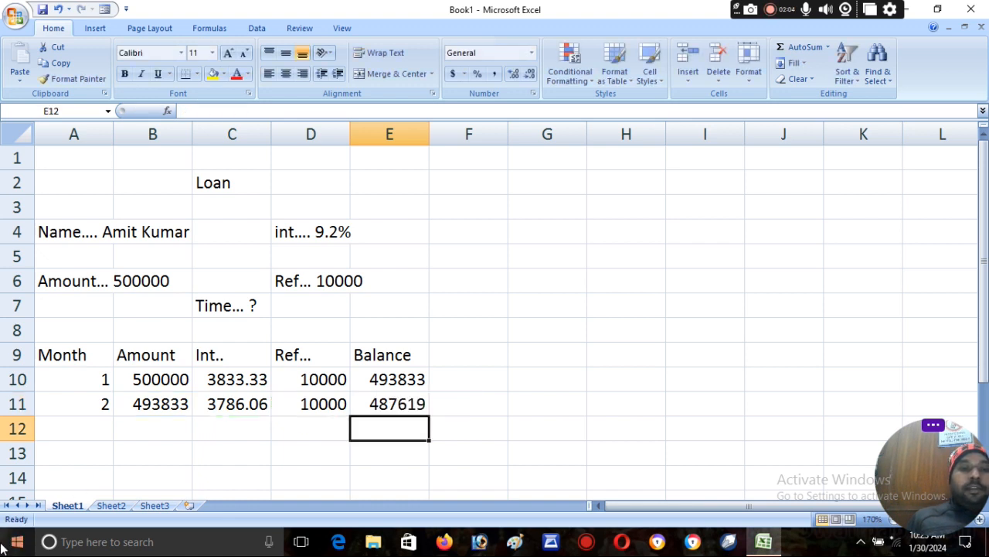
# - Fill the second month's formulas in A11:E11 down through row 73 to extend the schedule to month 64
pyautogui.moveTo(82, 403); pyautogui.dragTo(375, 403)
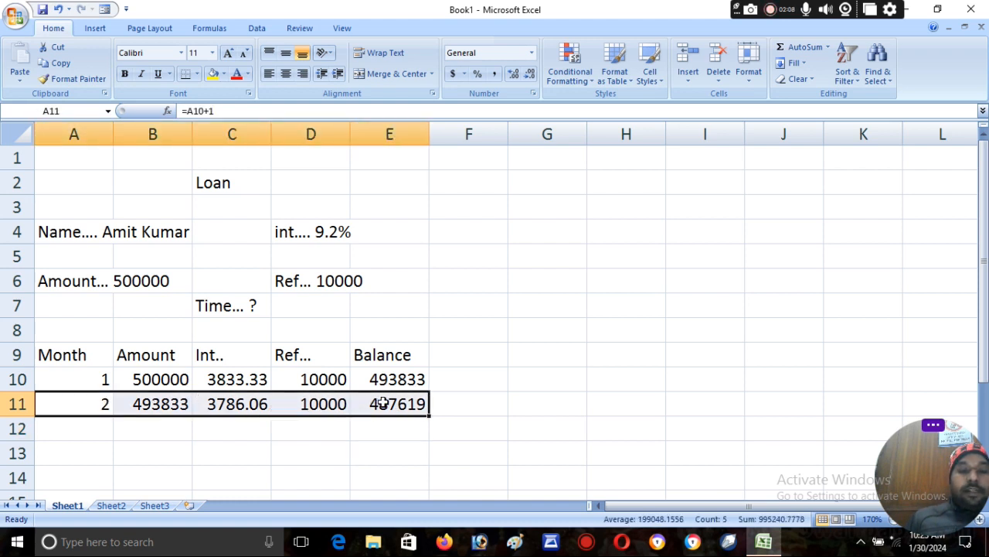
pyautogui.click(427, 417)
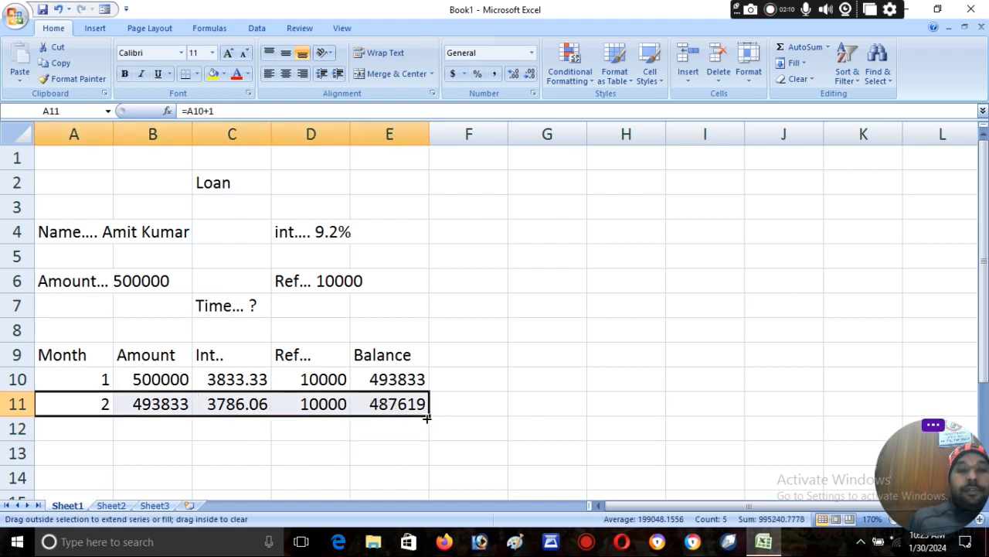
pyautogui.moveTo(430, 417); pyautogui.dragTo(440, 259)
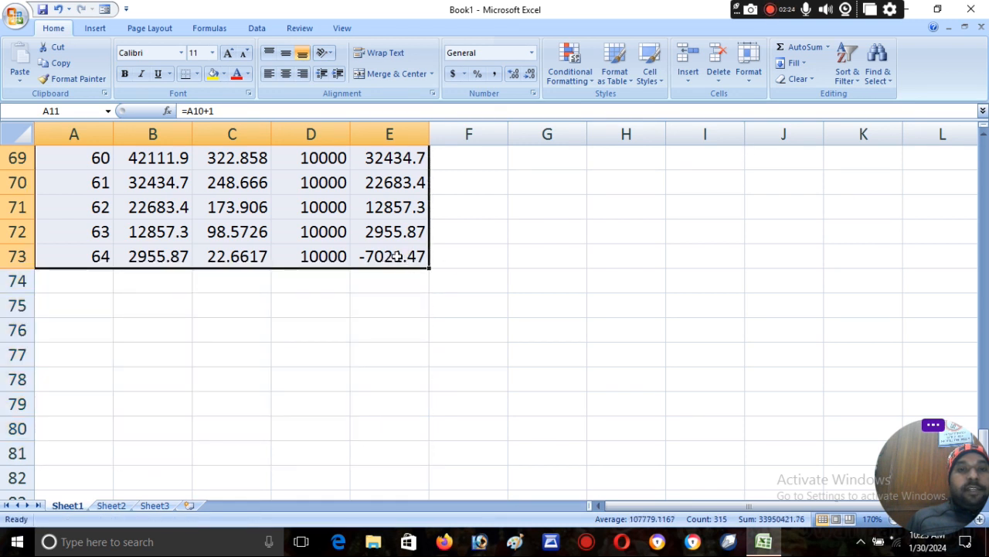
# - Total the refund column in D74 and the interest column in C74 with AutoSum over rows 10 to 73
pyautogui.click(321, 276)
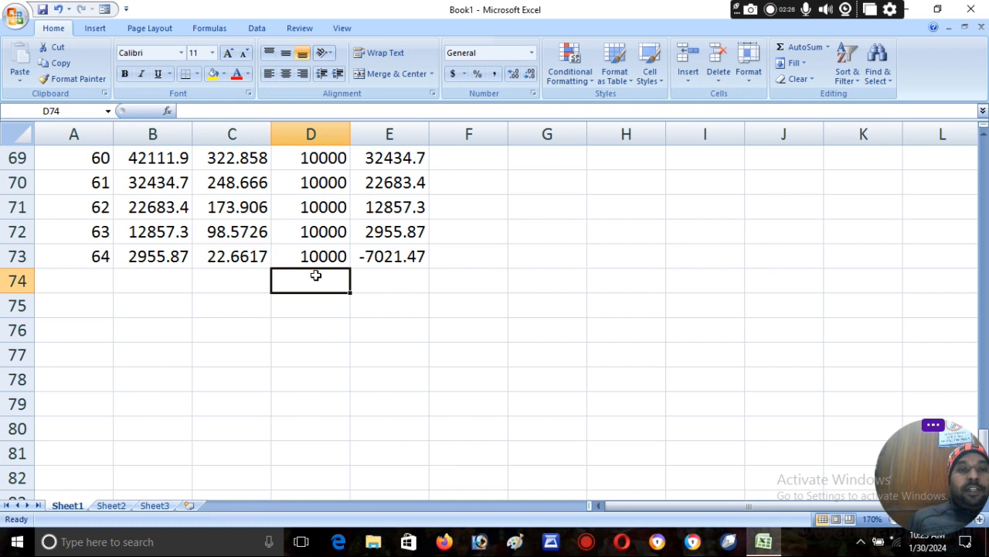
pyautogui.click(785, 51)
pyautogui.press('Return')
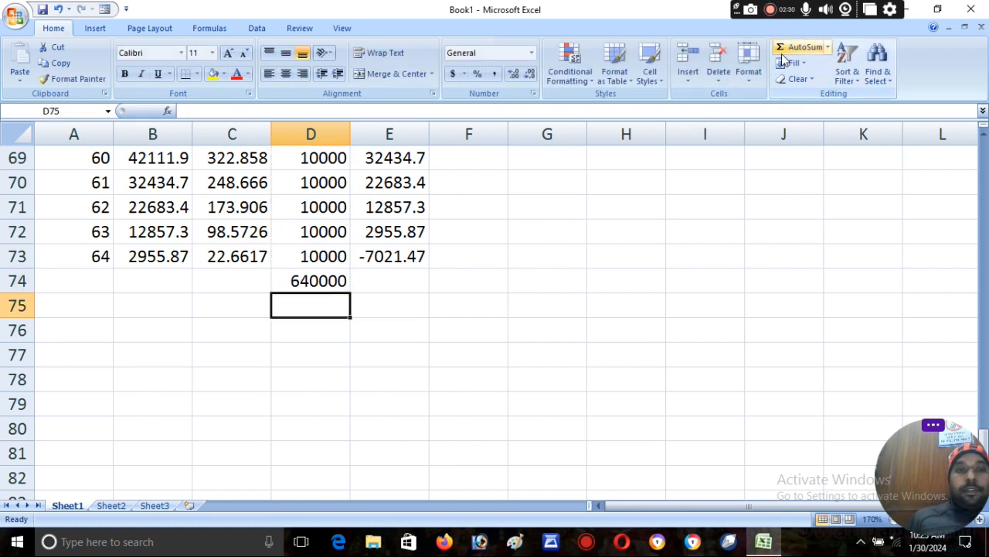
pyautogui.click(254, 279)
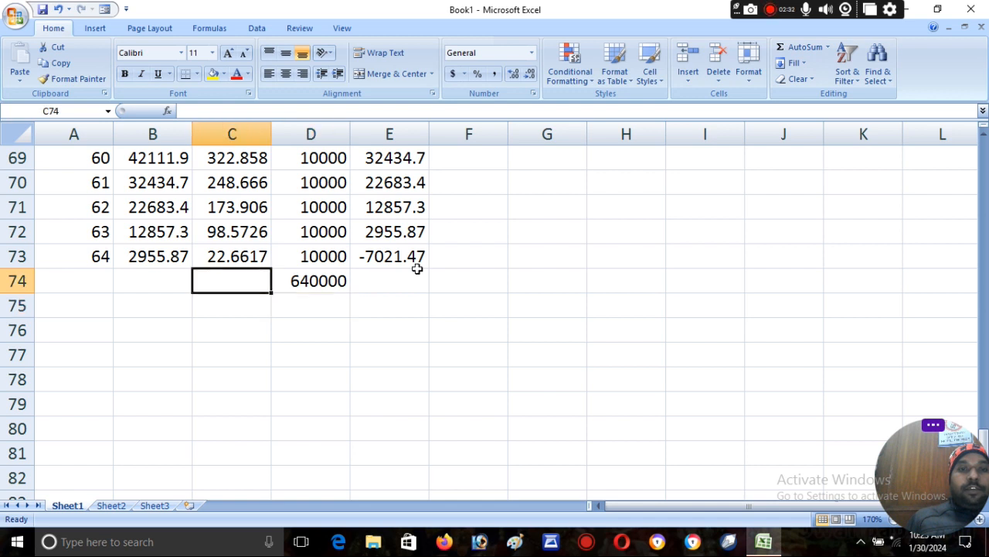
pyautogui.click(805, 47)
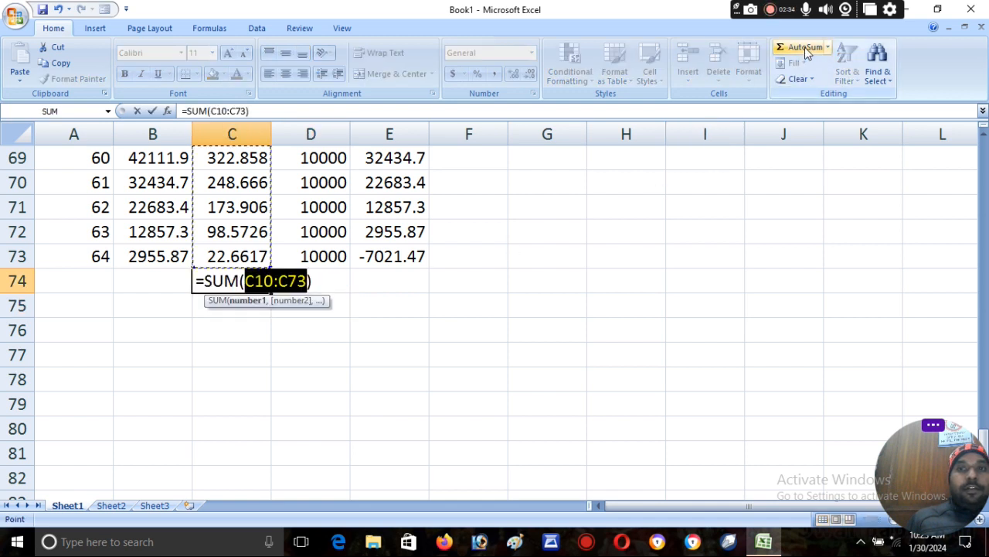
pyautogui.press('Return')
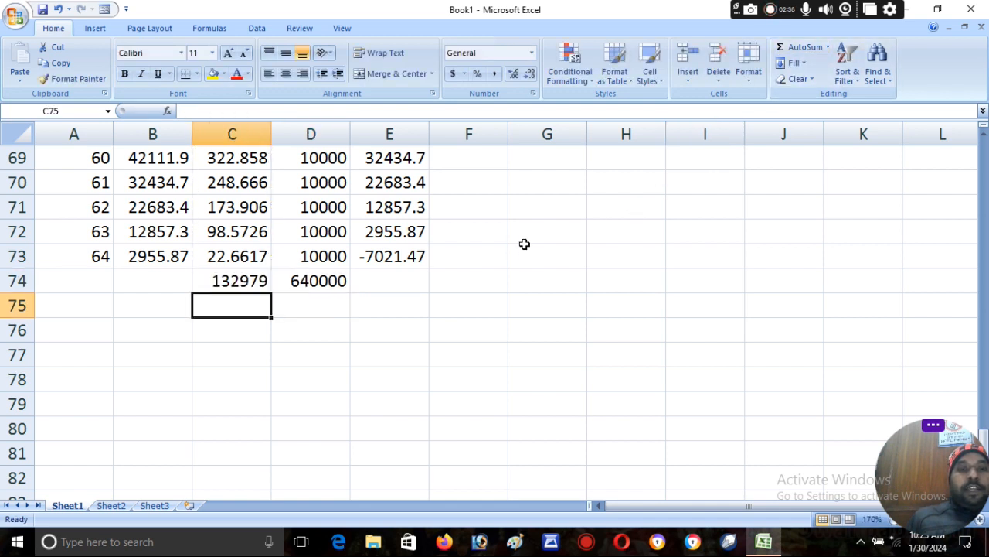
# - Check the original loan amount in E77 with the formula =D74-C74+E73
pyautogui.click(369, 350)
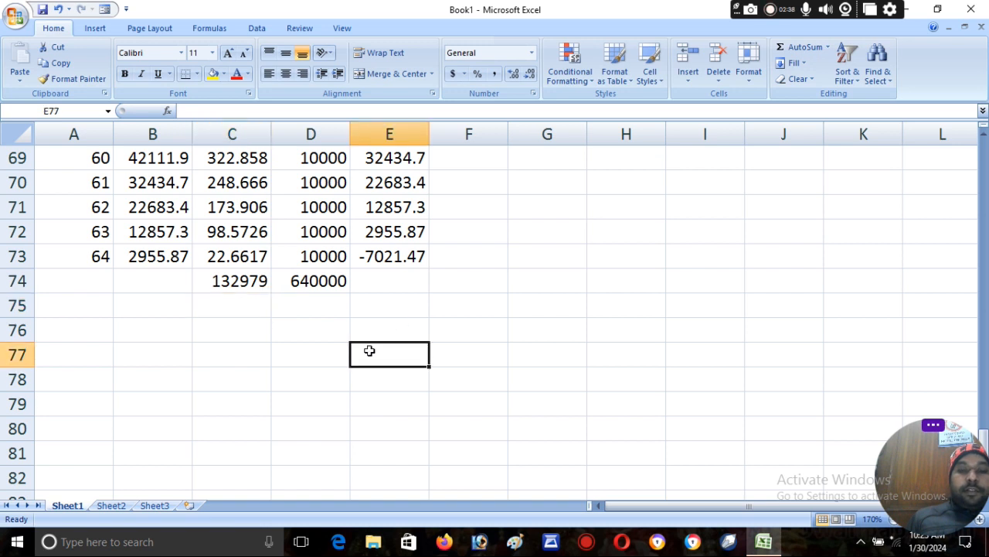
pyautogui.write('=')
pyautogui.click(332, 282)
pyautogui.write('-')
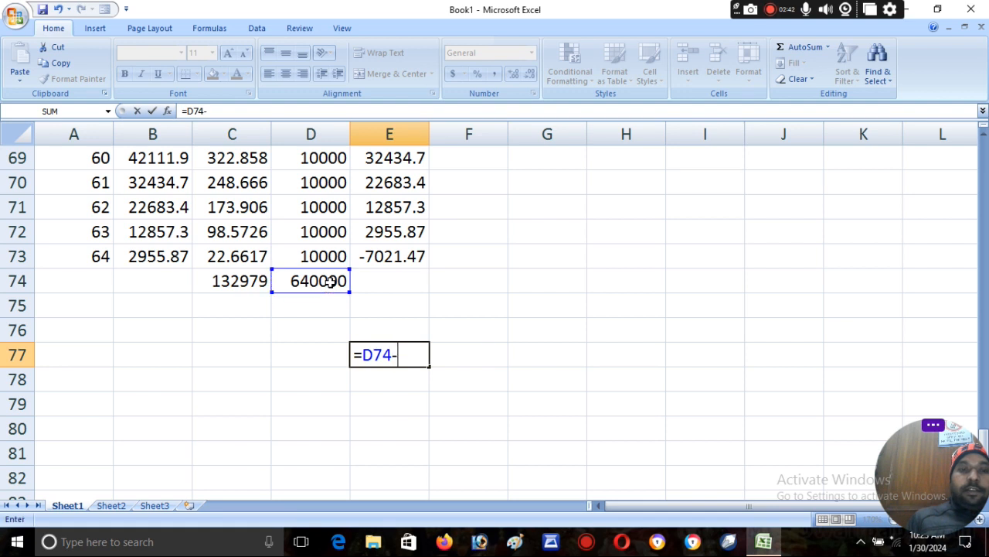
pyautogui.click(234, 281)
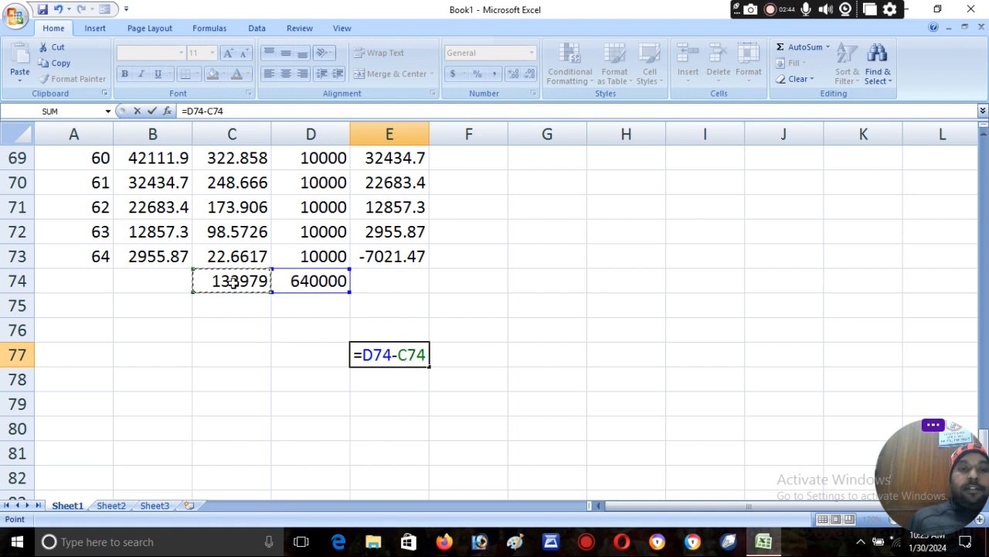
pyautogui.write('+')
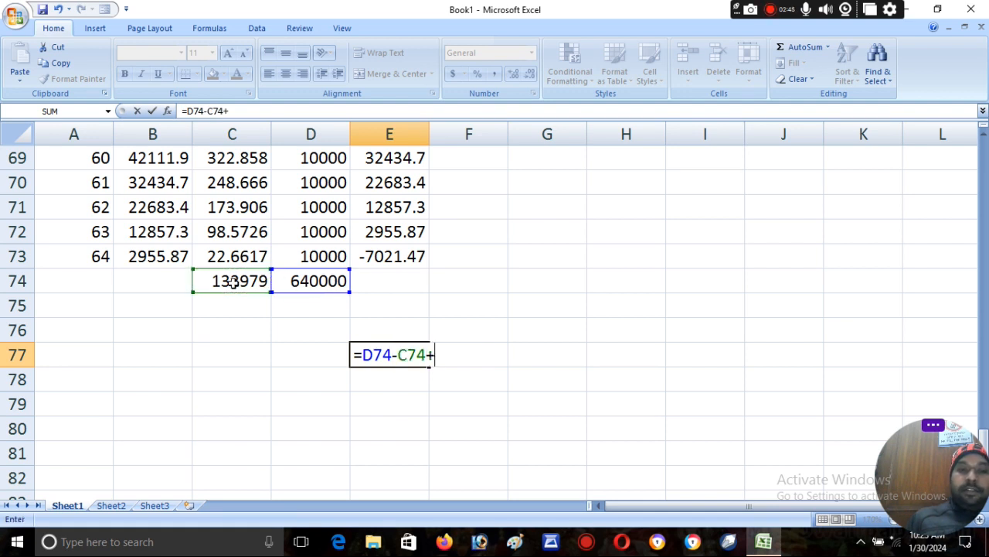
pyautogui.click(388, 251)
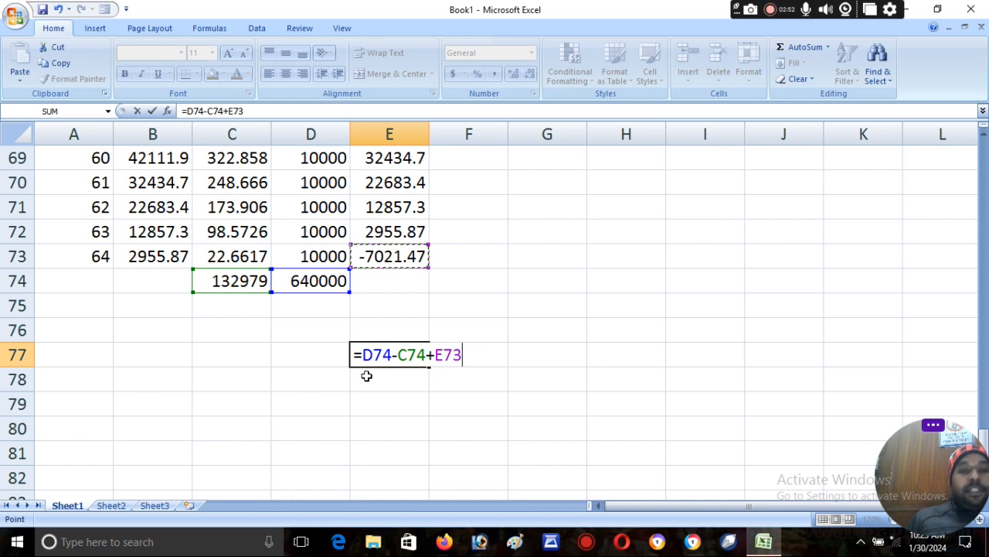
pyautogui.press('Return')
pyautogui.click(379, 355)
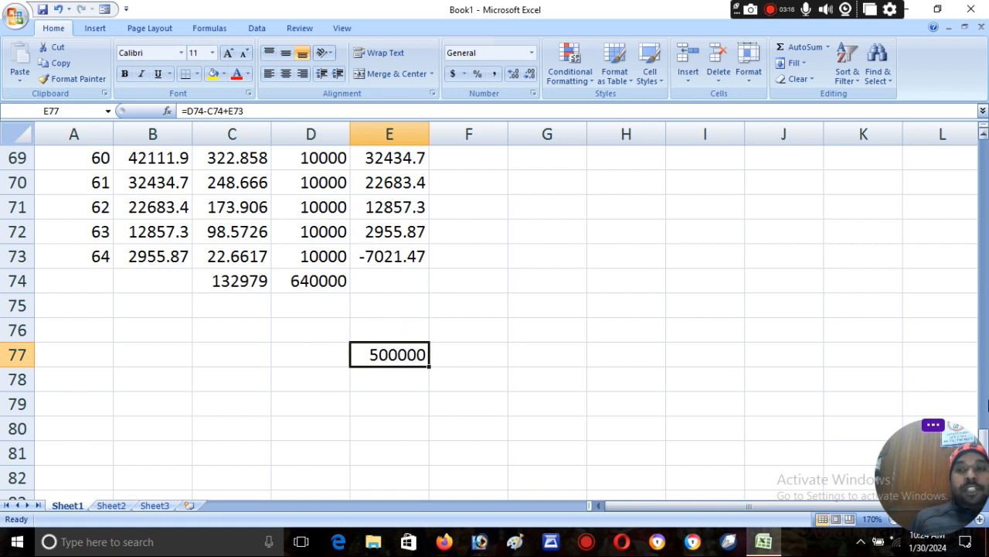
# - Review the first month's entries in row 10, inspecting the interest formula in C10 and the balance formula in E10
pyautogui.moveTo(984, 437); pyautogui.dragTo(970, 418)
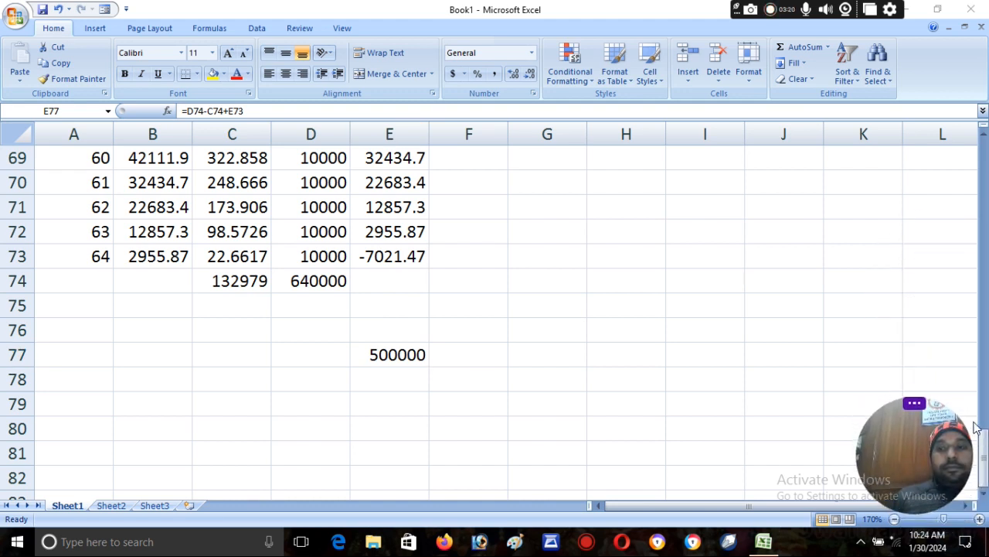
pyautogui.click(987, 455)
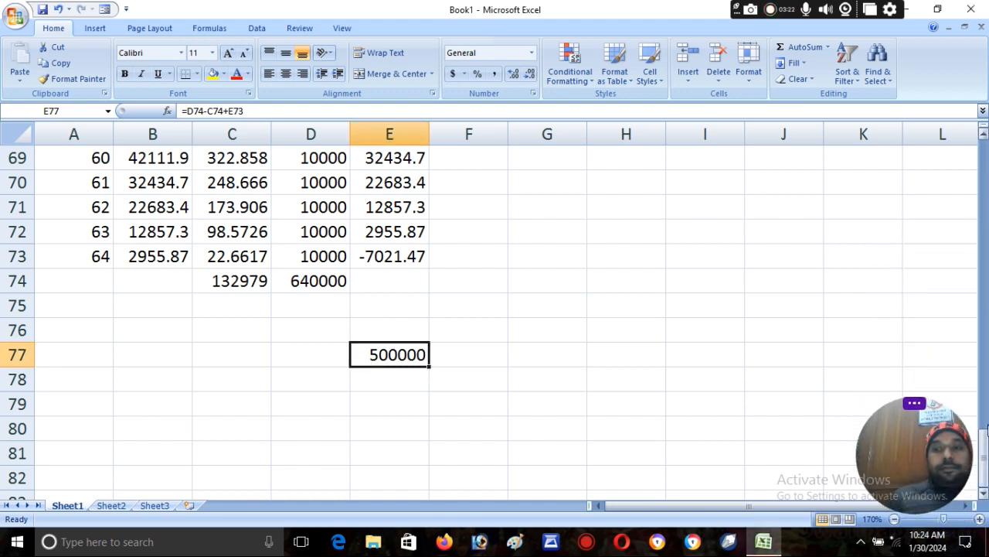
pyautogui.moveTo(987, 442); pyautogui.dragTo(987, 166)
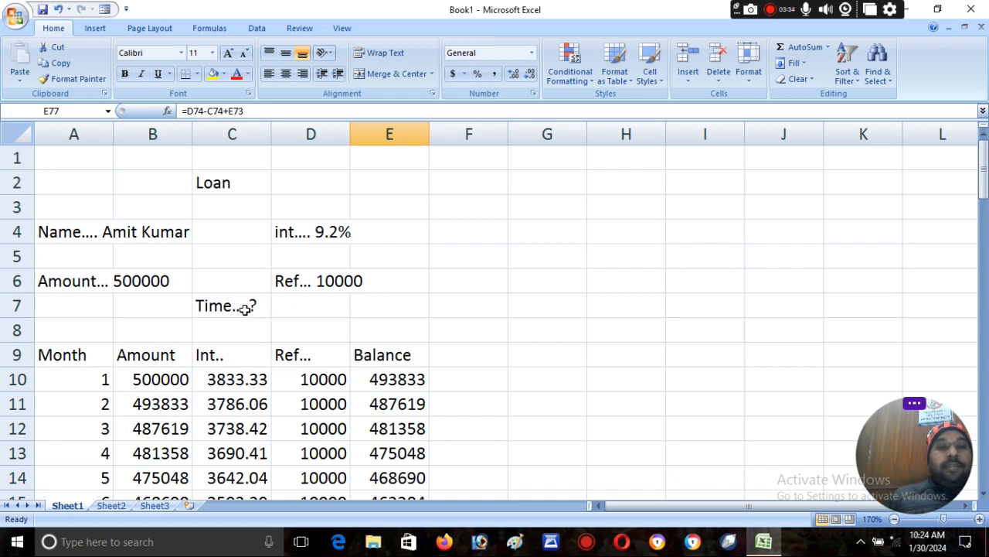
pyautogui.click(85, 379)
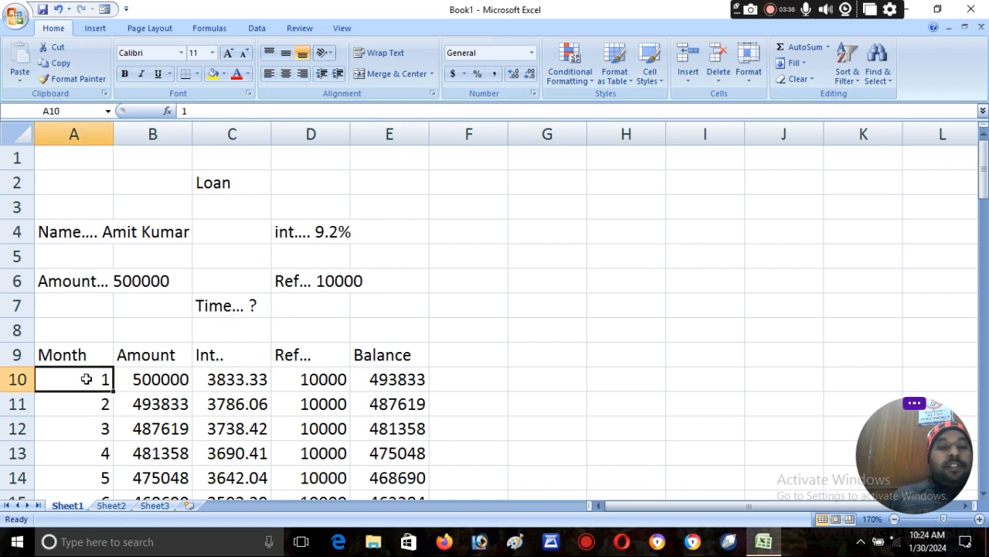
pyautogui.click(146, 379)
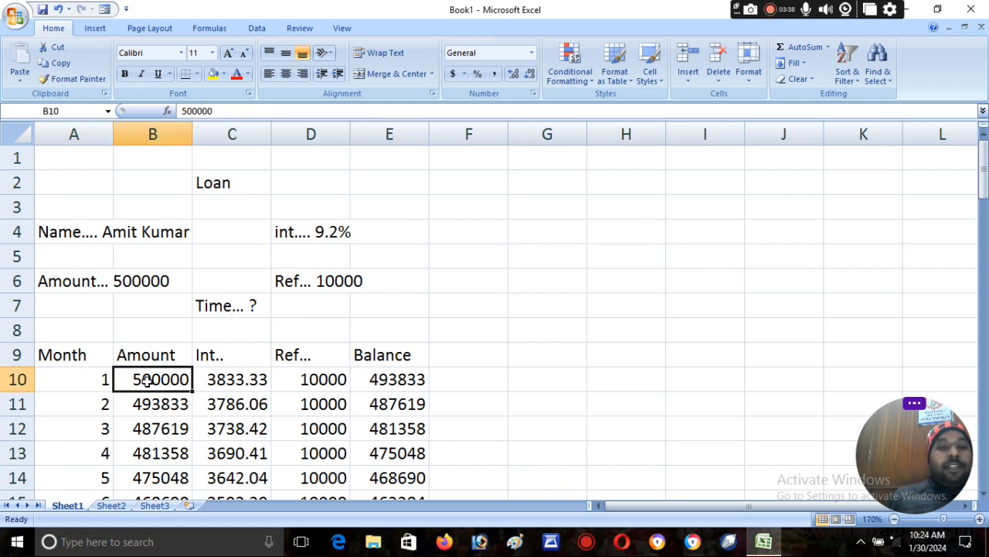
pyautogui.click(222, 387)
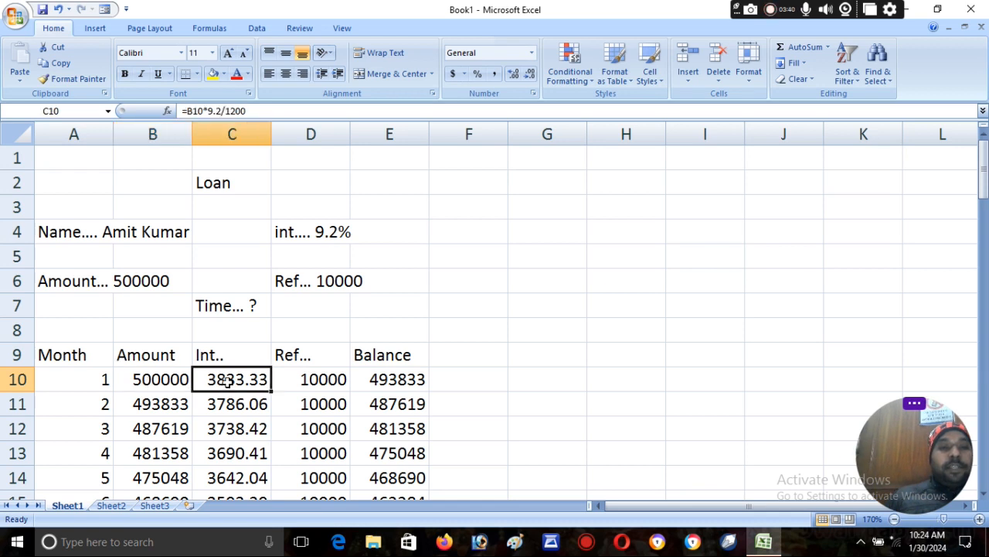
pyautogui.doubleClick(227, 380)
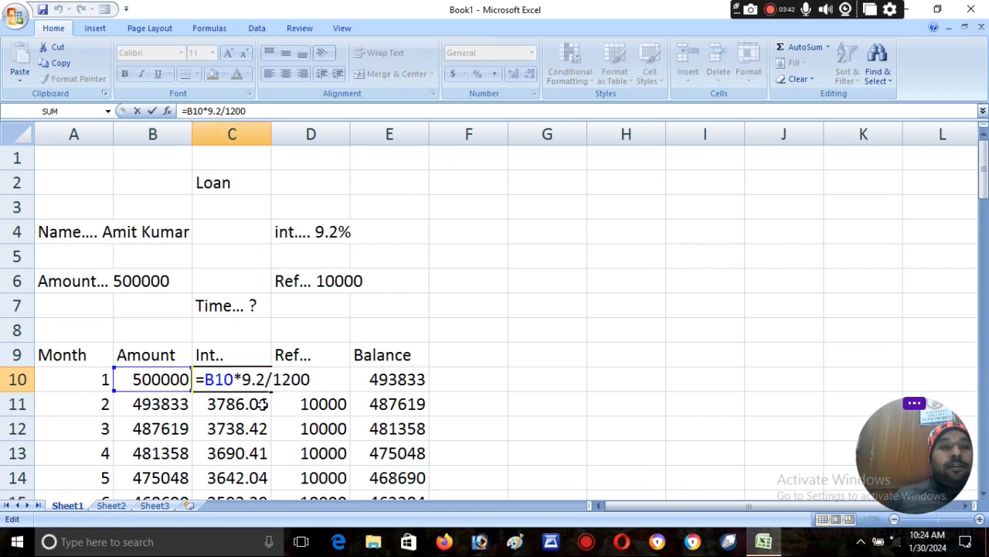
pyautogui.press('Return')
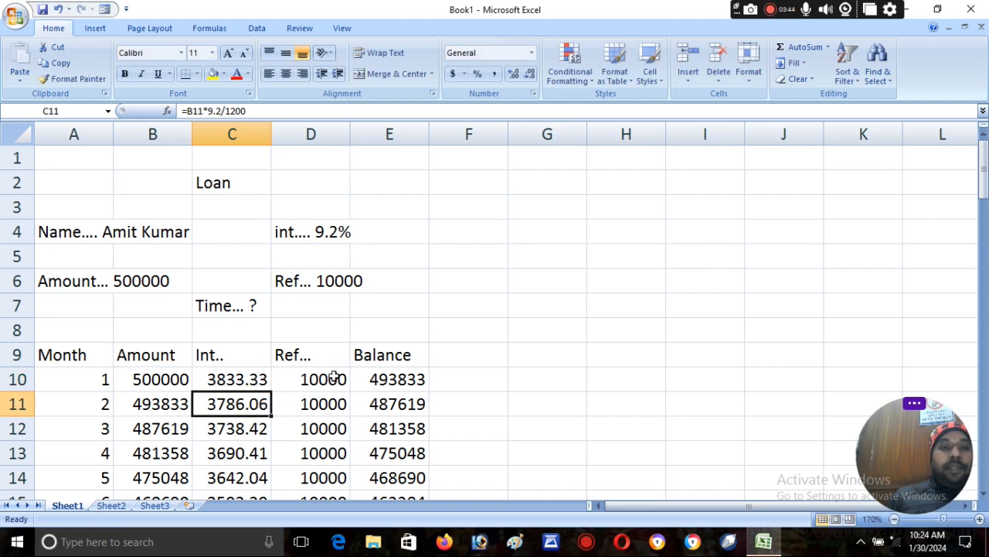
pyautogui.click(334, 376)
pyautogui.click(387, 377)
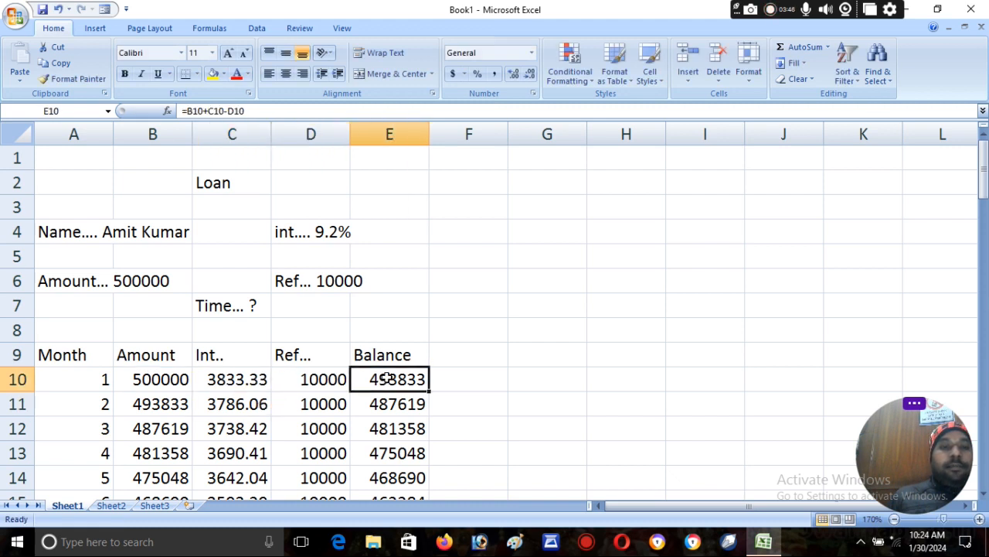
pyautogui.doubleClick(387, 377)
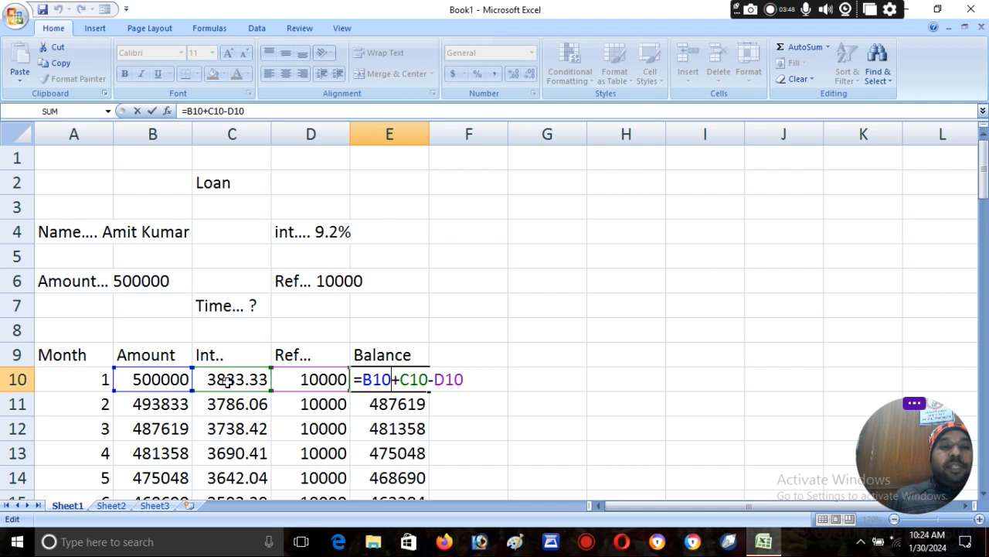
pyautogui.press('Return')
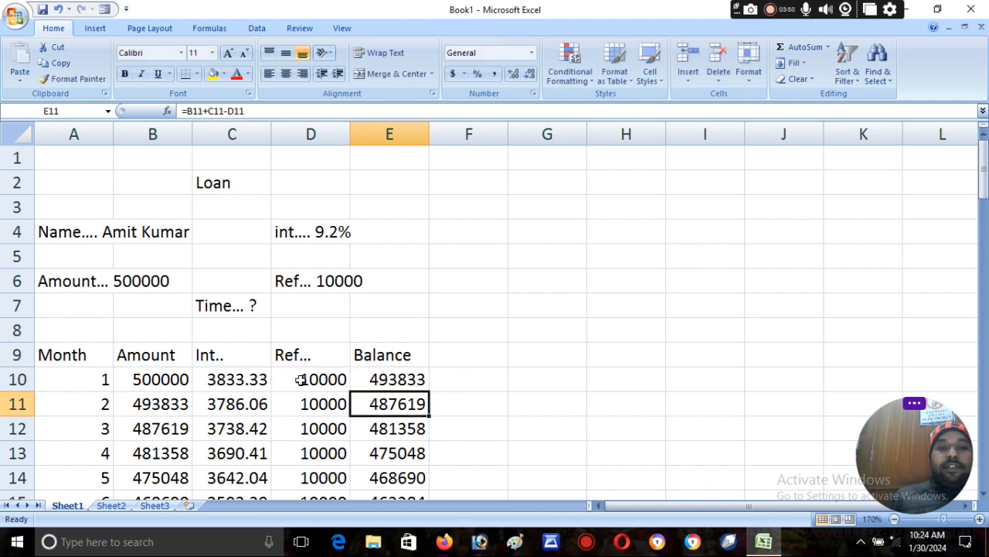
# - Review the second month's month, amount, interest, refund and balance formulas in A11 through E11
pyautogui.doubleClick(94, 404)
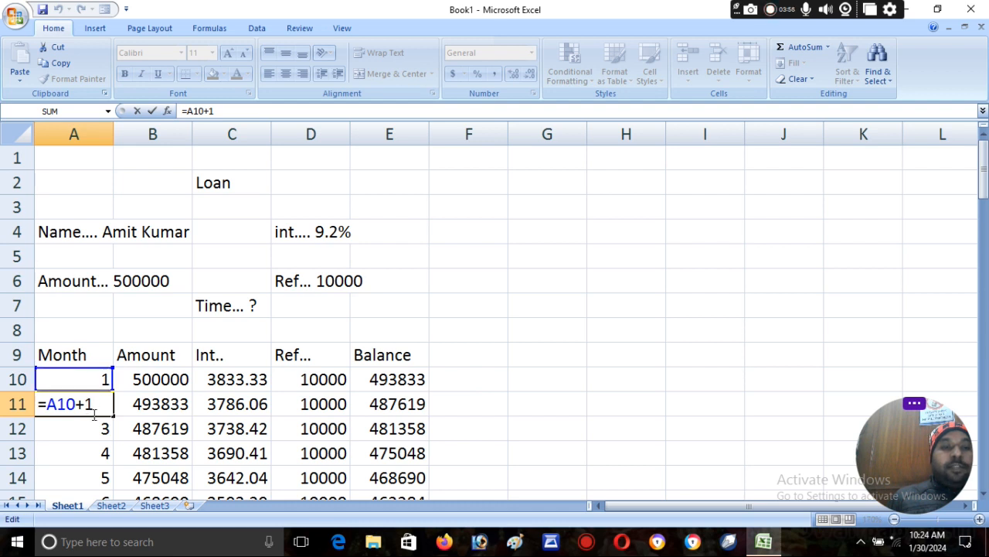
pyautogui.press('Return')
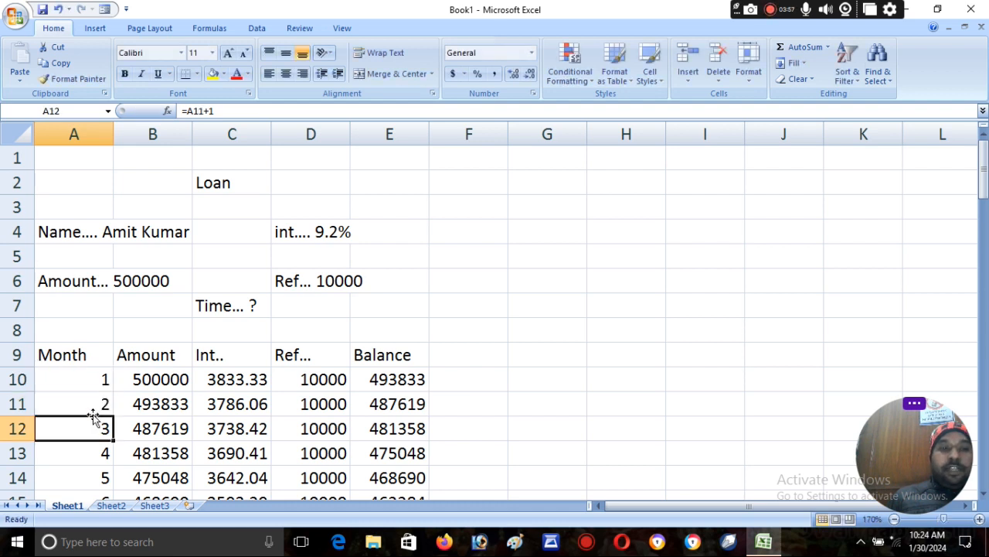
pyautogui.click(150, 400)
pyautogui.write('=E10')
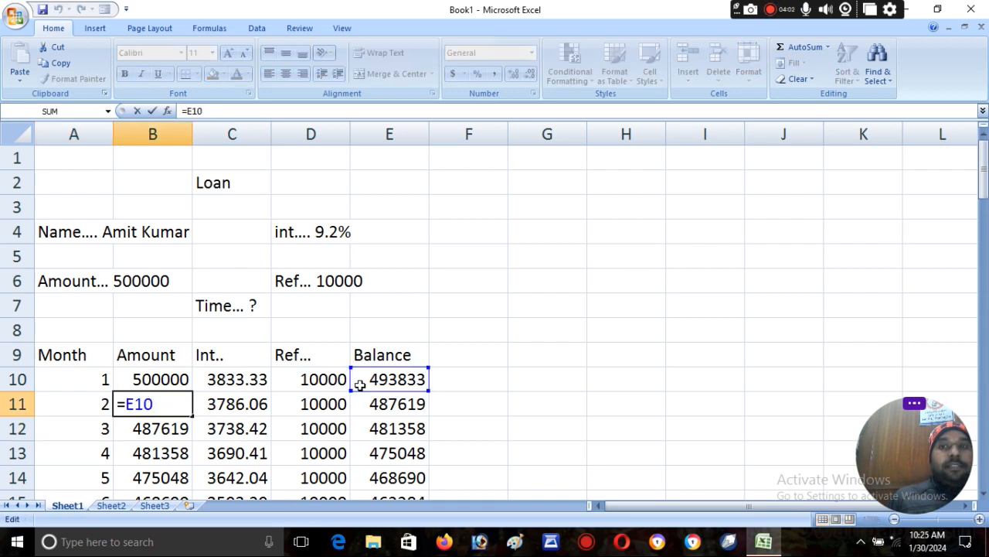
pyautogui.press('Return')
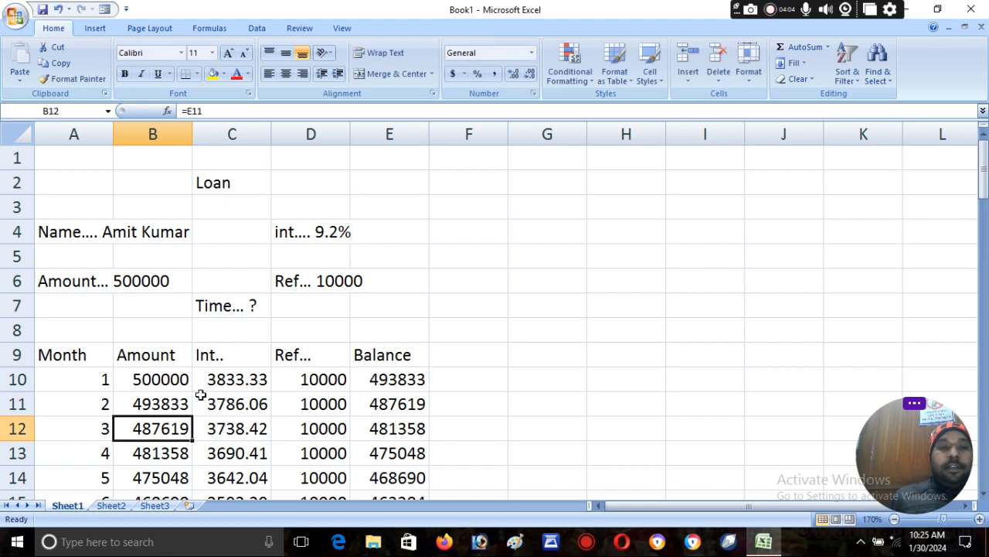
pyautogui.doubleClick(230, 403)
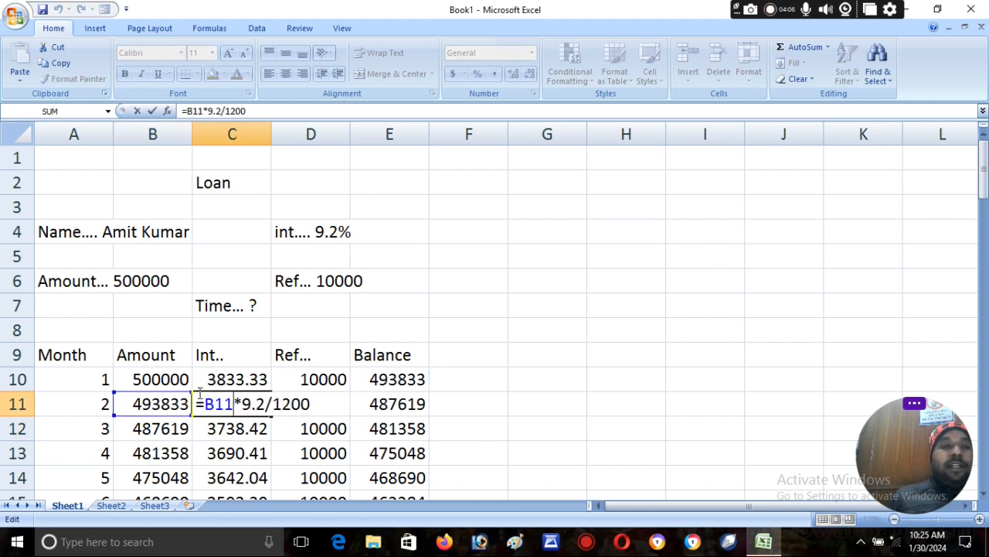
pyautogui.press('Return')
pyautogui.click(322, 403)
pyautogui.write('=D10')
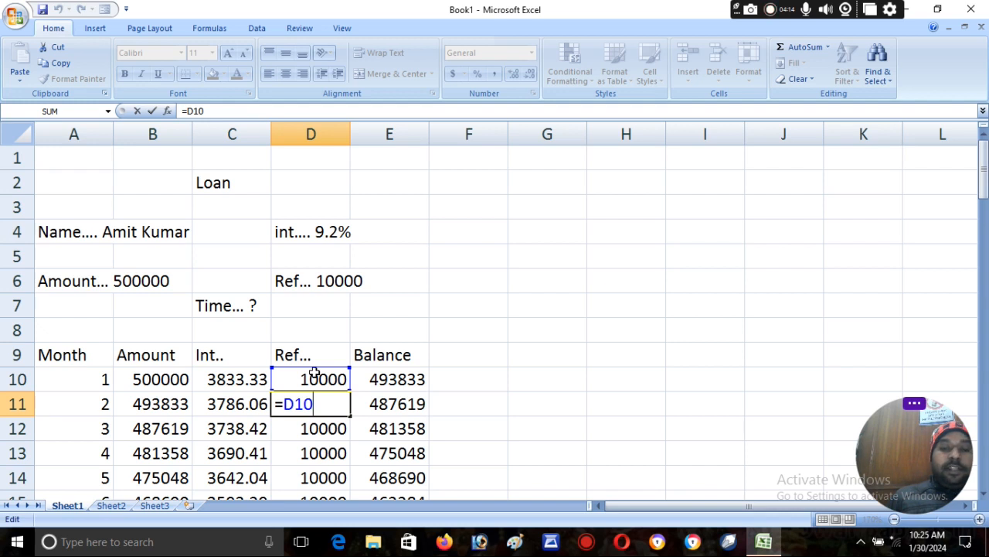
pyautogui.press('Return')
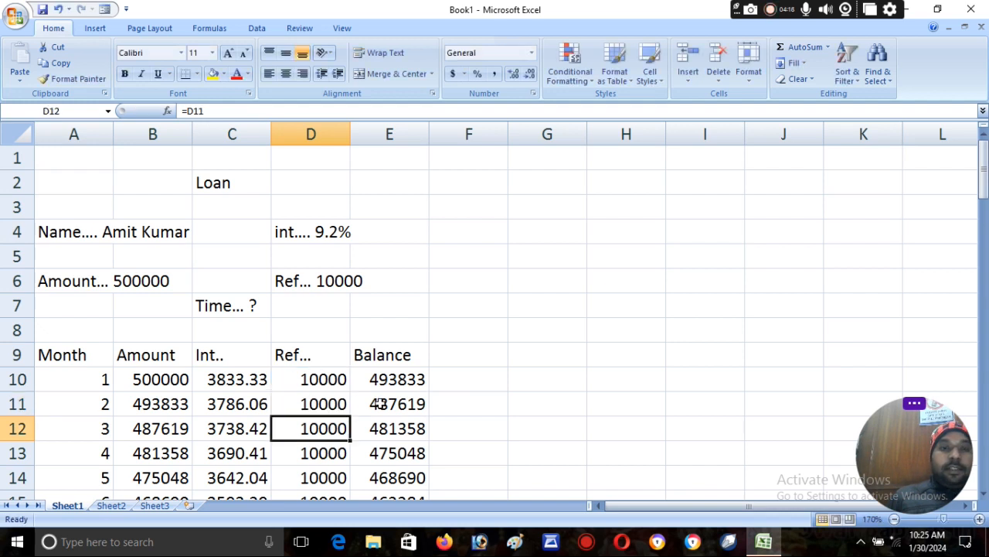
pyautogui.click(386, 403)
pyautogui.doubleClick(386, 403)
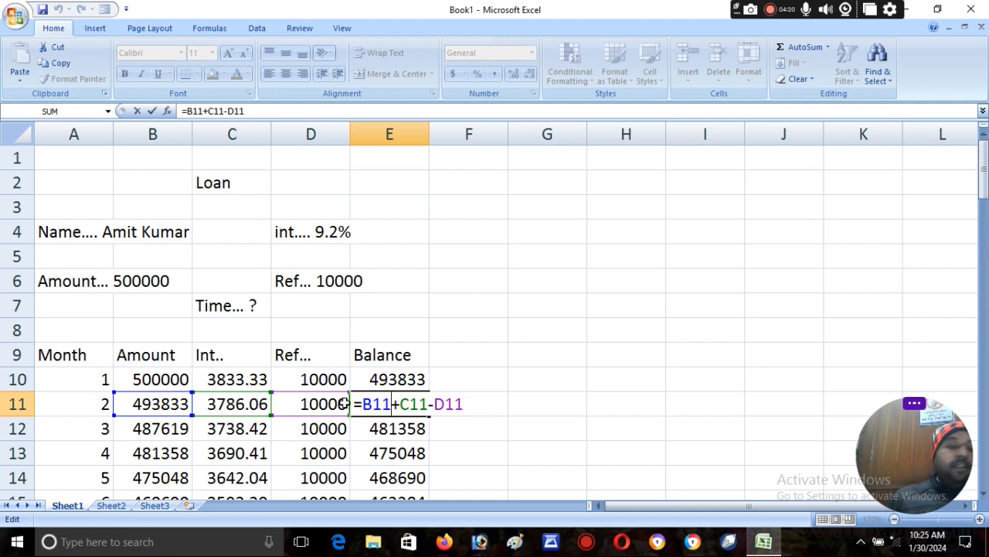
pyautogui.press('Return')
# - Fill the formulas in A11:E11 down through row 73 again and select the refund total in D74
pyautogui.moveTo(106, 399); pyautogui.dragTo(427, 432)
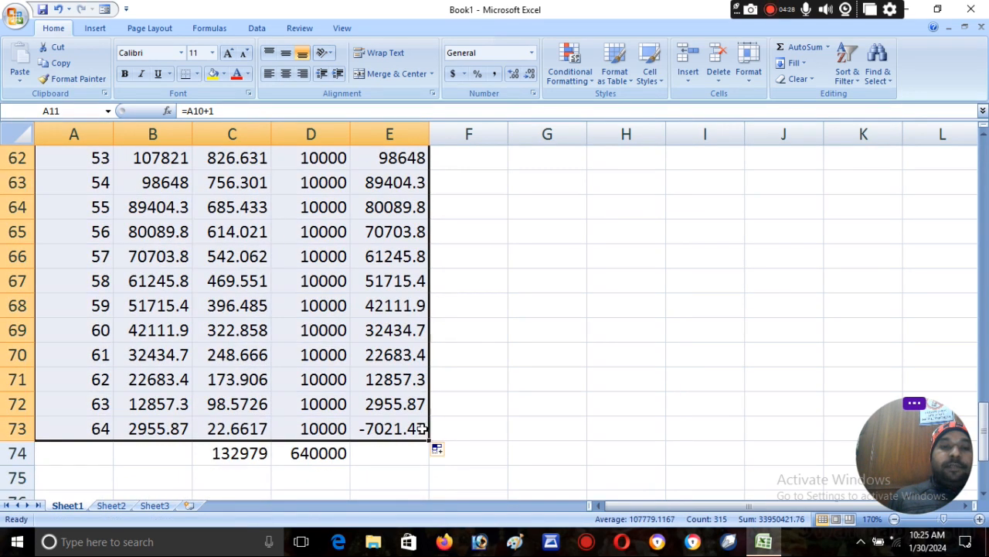
pyautogui.click(317, 453)
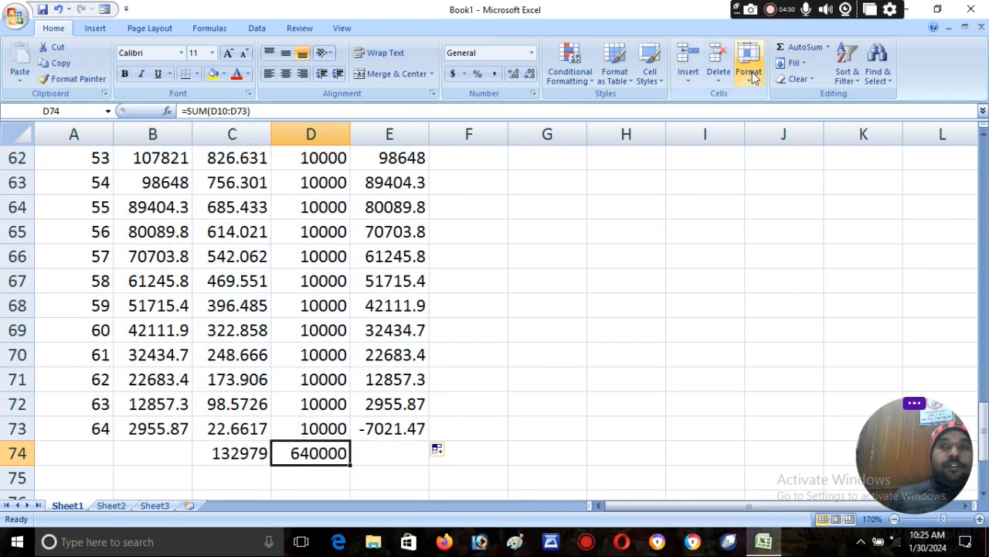
# - Re-enter the refund total in D74 as =SUM(D10:D73) and the interest total in C74 as =SUM(C10:C73)
pyautogui.press('F2')
pyautogui.press('Return')
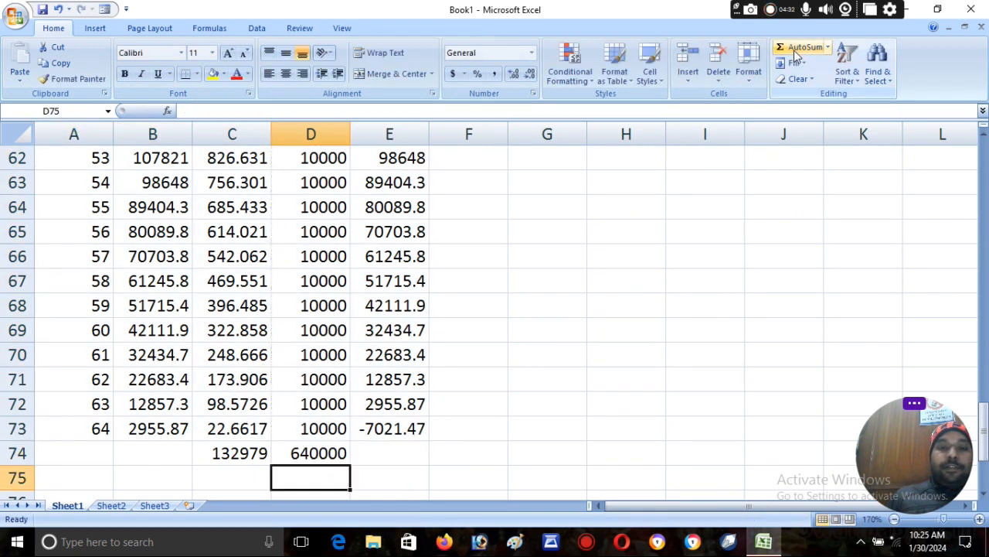
pyautogui.click(245, 453)
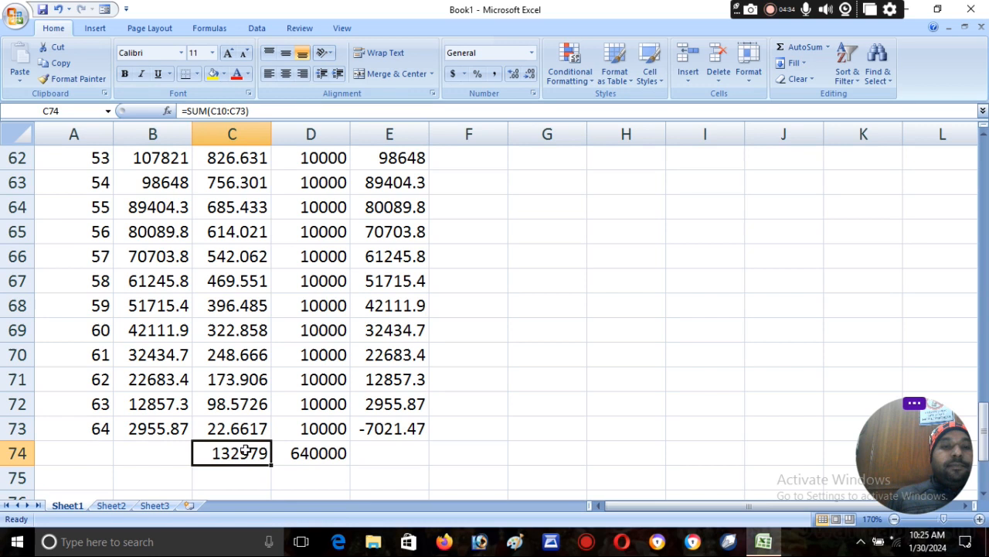
pyautogui.click(803, 46)
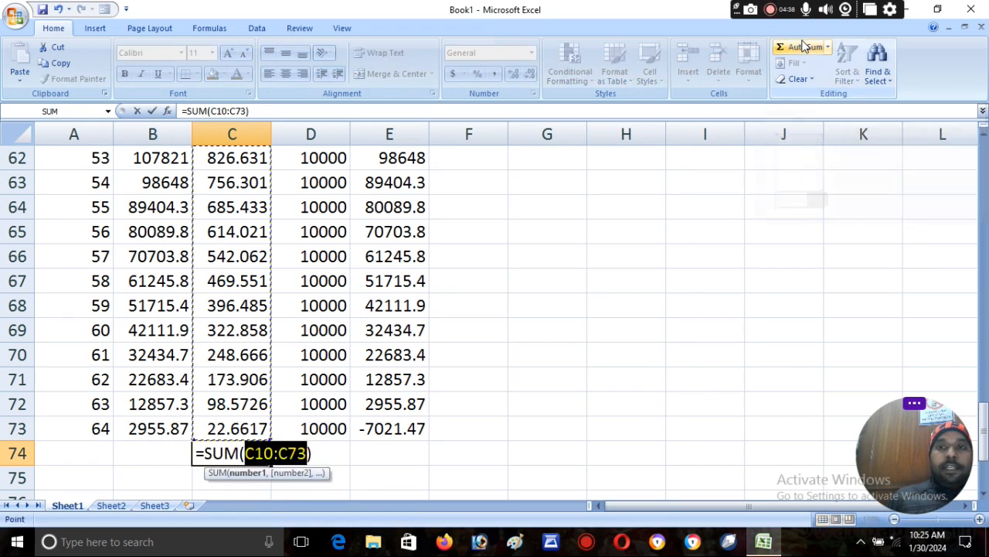
pyautogui.press('Return')
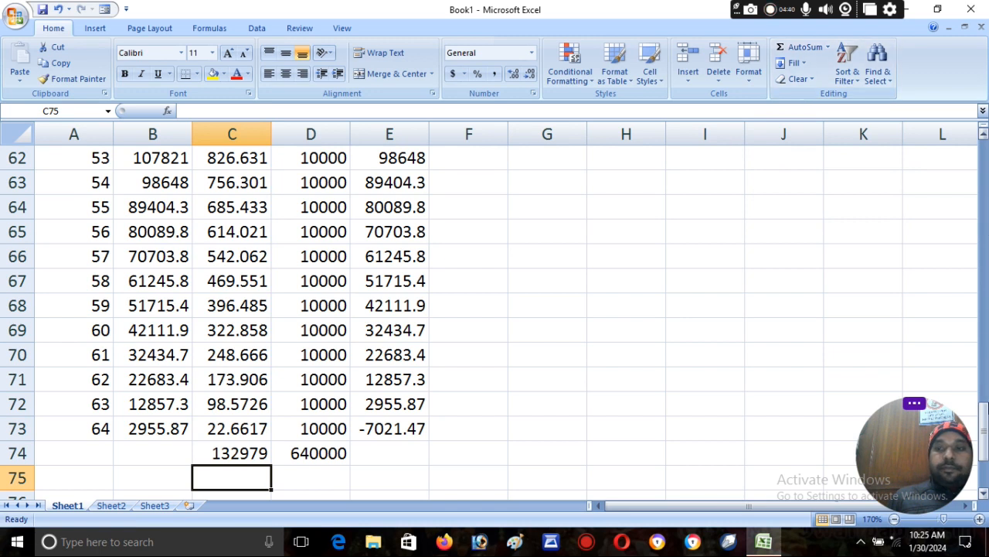
# - Re-enter the original loan check in E77 as =D74-C74+E73 and compare it with the loan details above the schedule
pyautogui.scroll(-1, 985, 417)
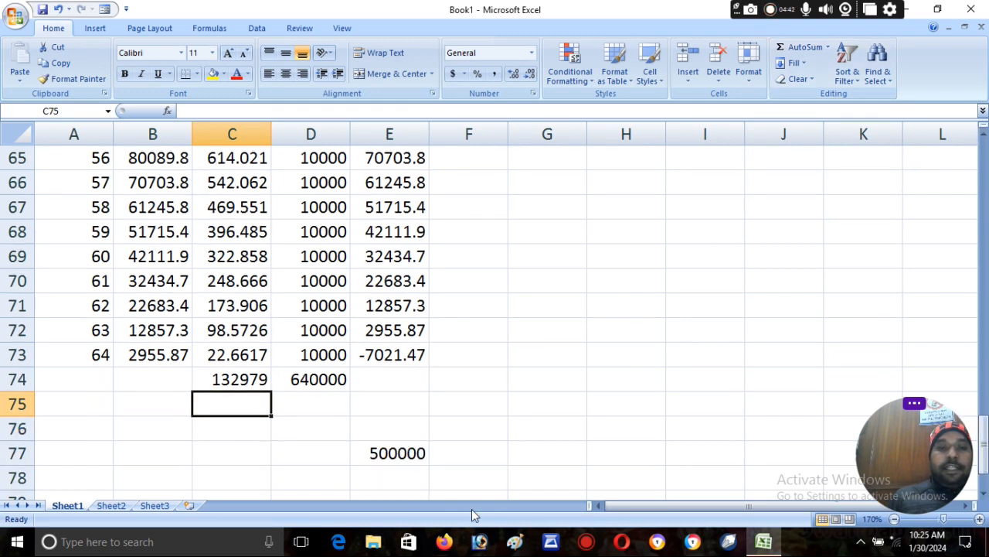
pyautogui.click(386, 454)
pyautogui.write('=')
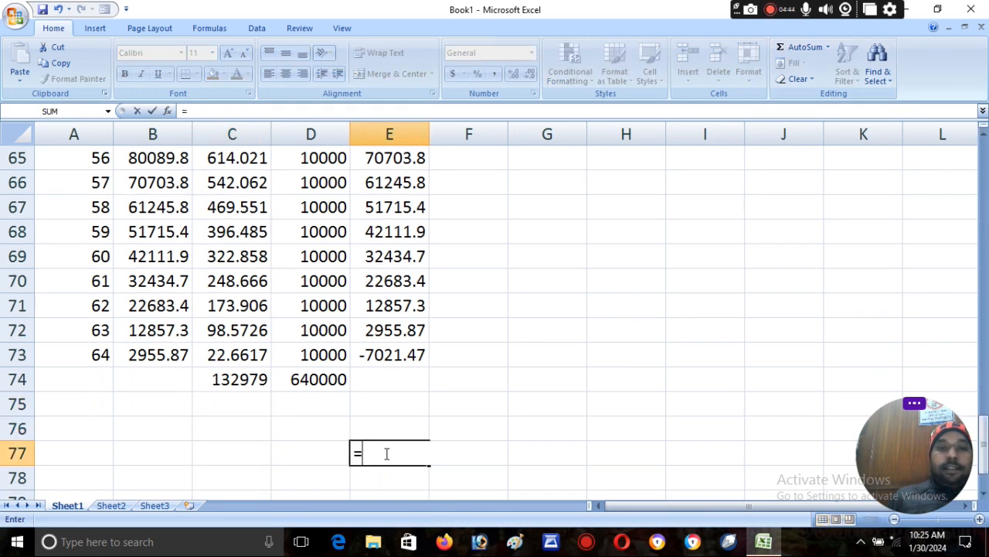
pyautogui.click(319, 378)
pyautogui.write('-')
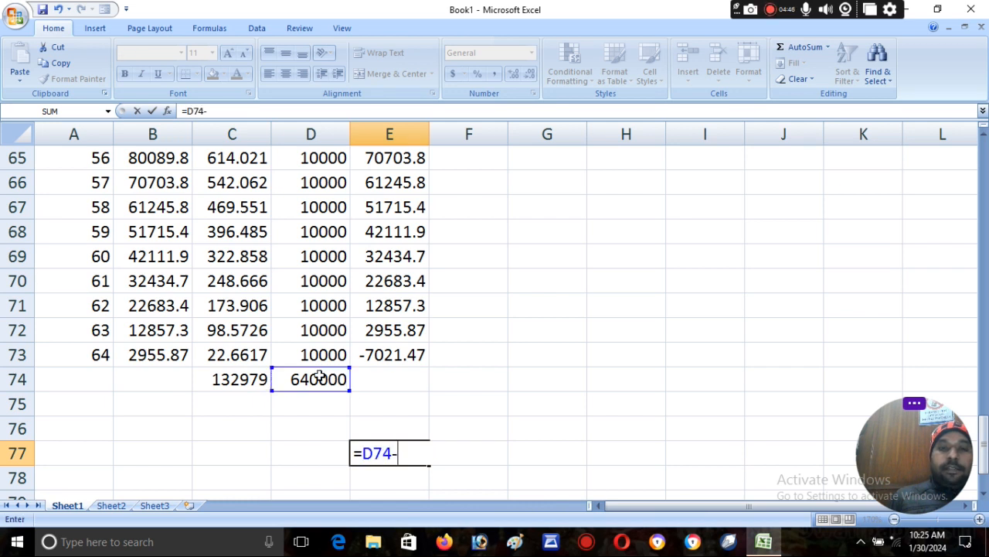
pyautogui.click(248, 380)
pyautogui.write('+')
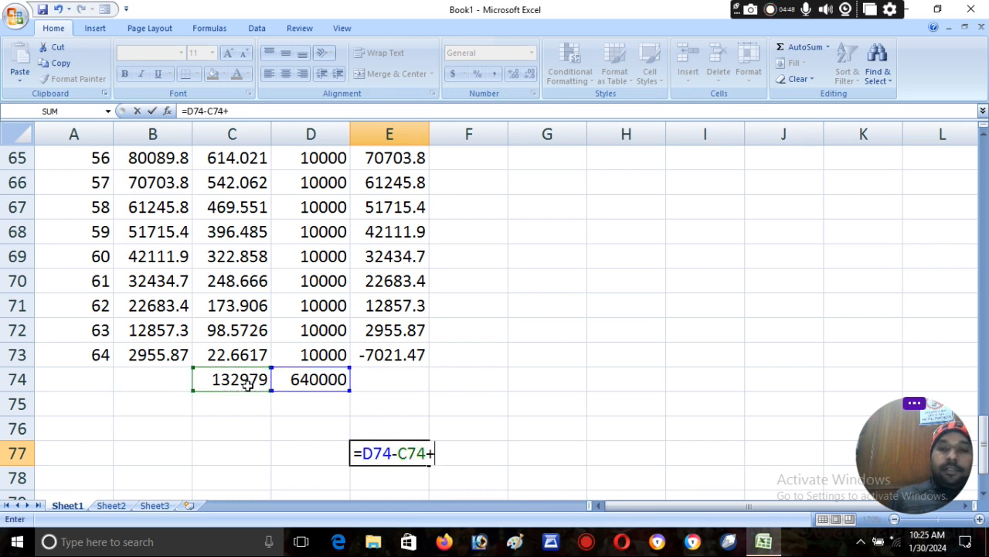
pyautogui.click(358, 355)
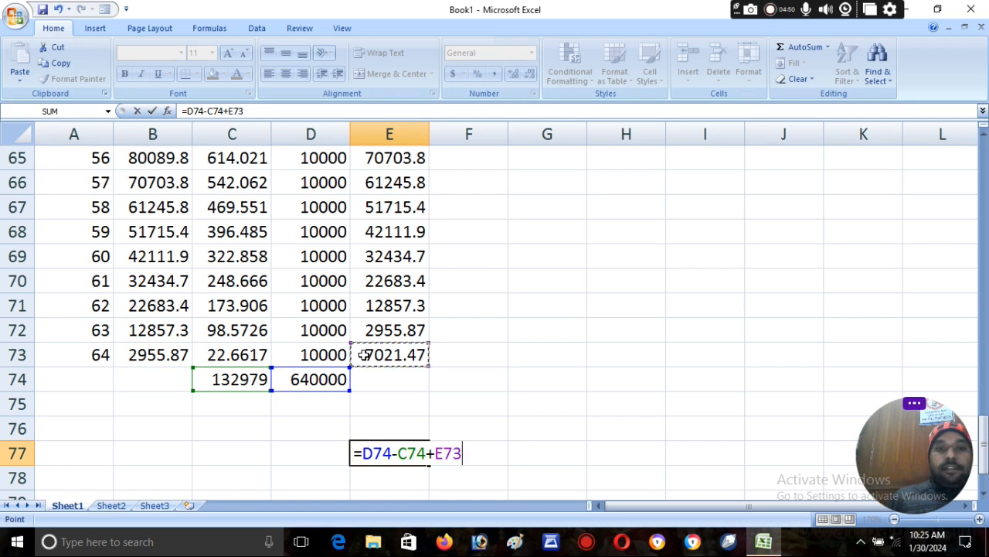
pyautogui.press('Return')
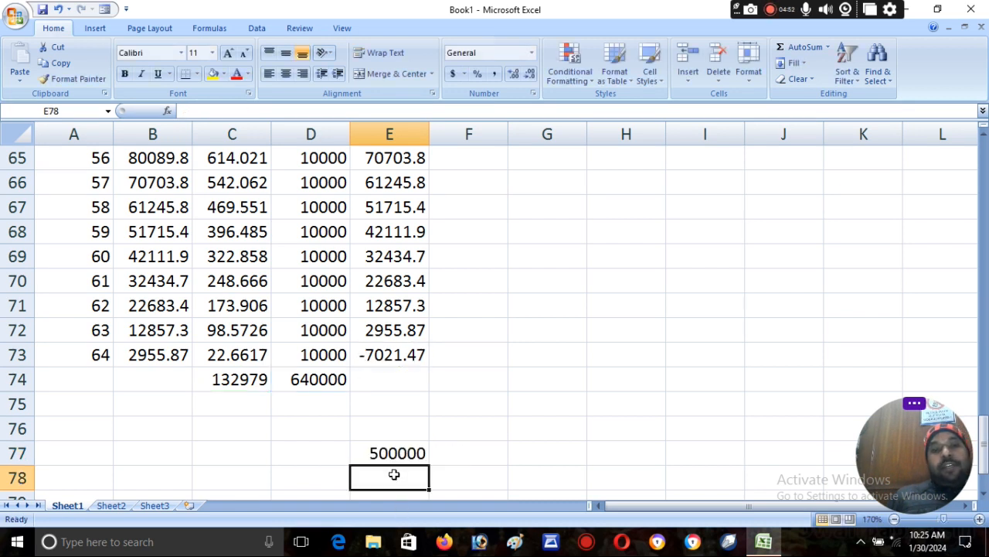
pyautogui.click(389, 455)
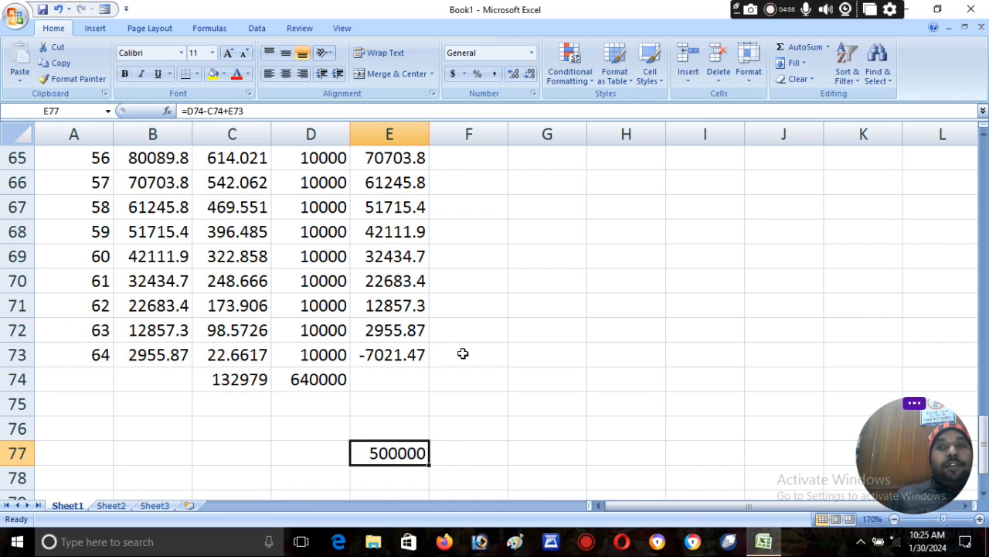
pyautogui.moveTo(983, 437); pyautogui.dragTo(983, 154)
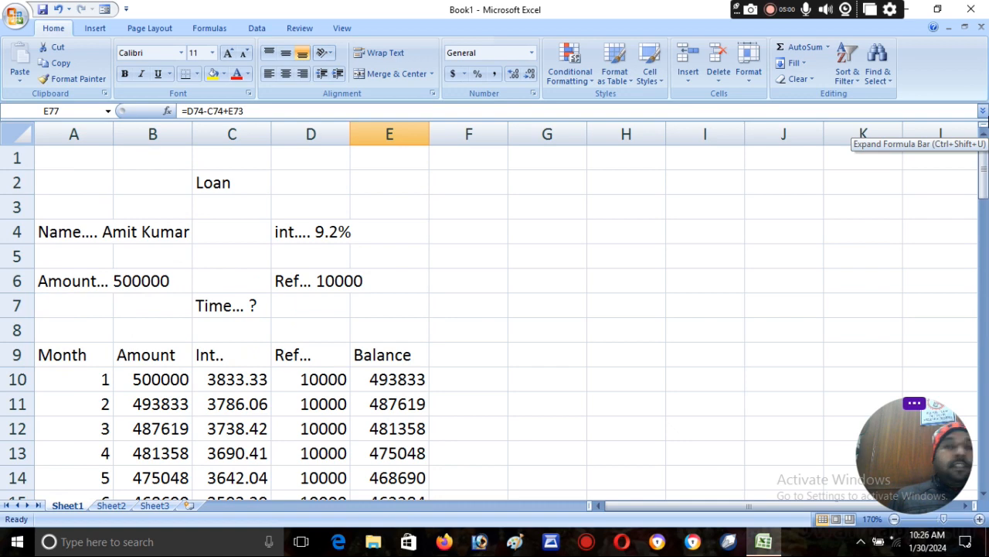